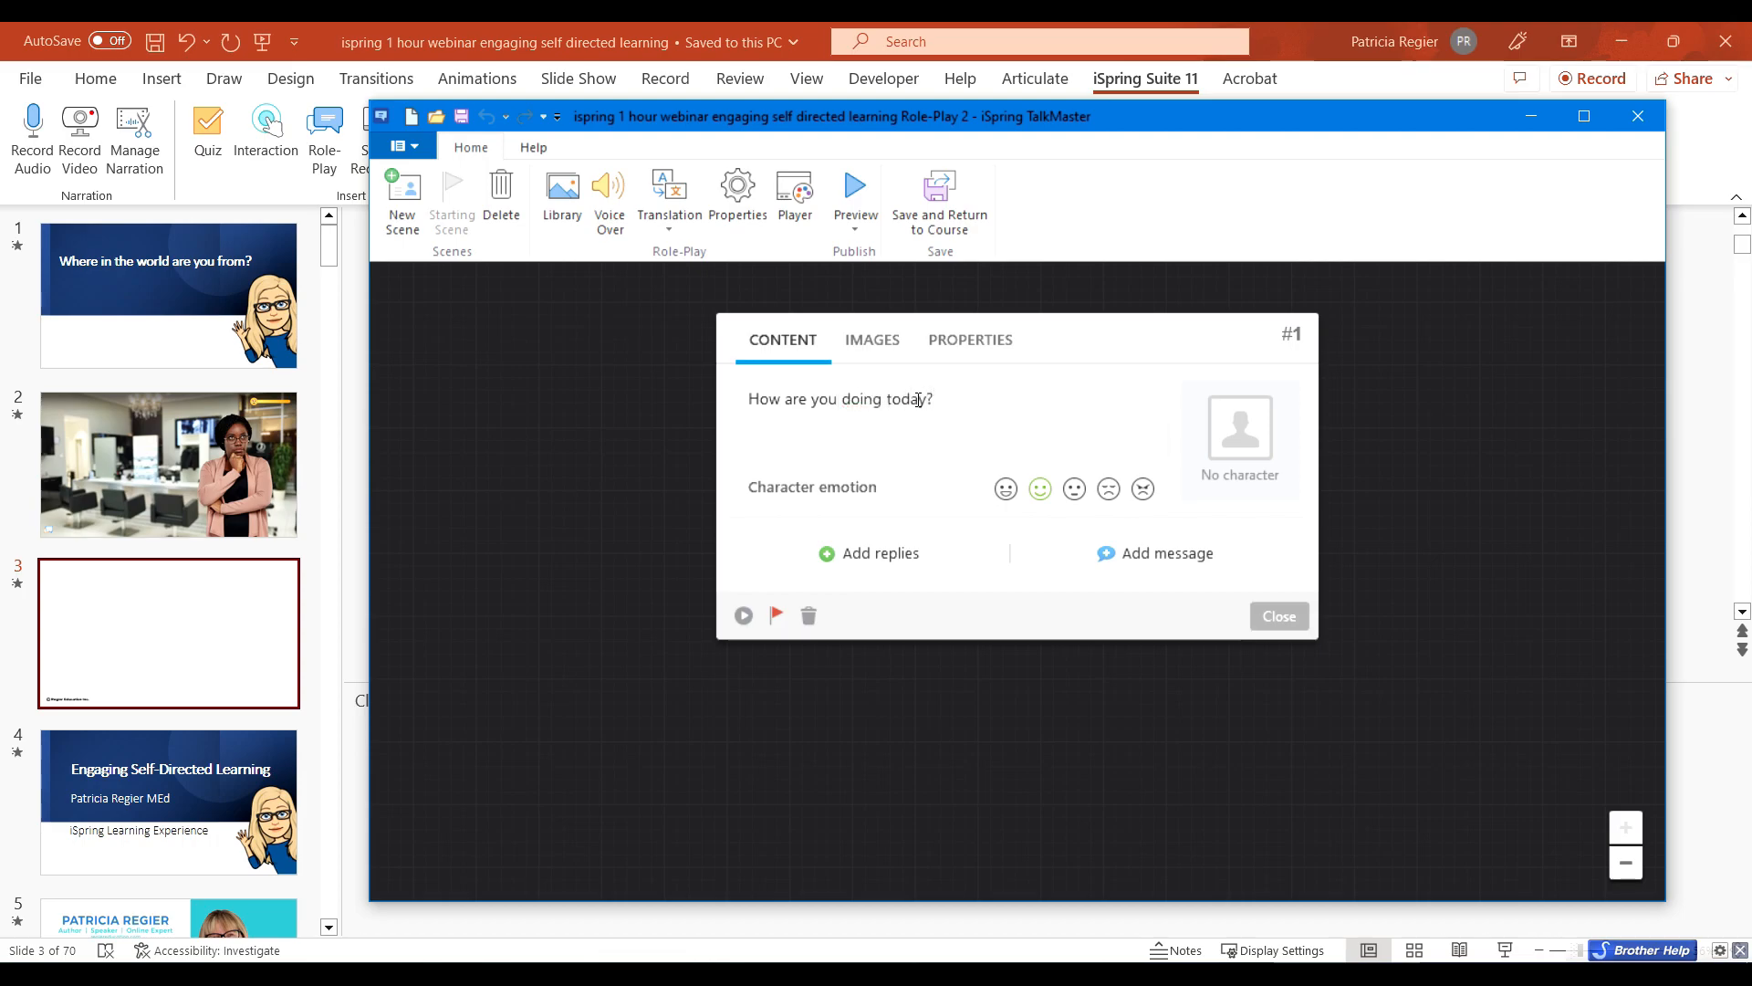
Set the character emotion of the opening scene to angry and add the reply "Hi, I am good, how are you?".
{"action": "left_click", "coordinate": [1142, 489]}
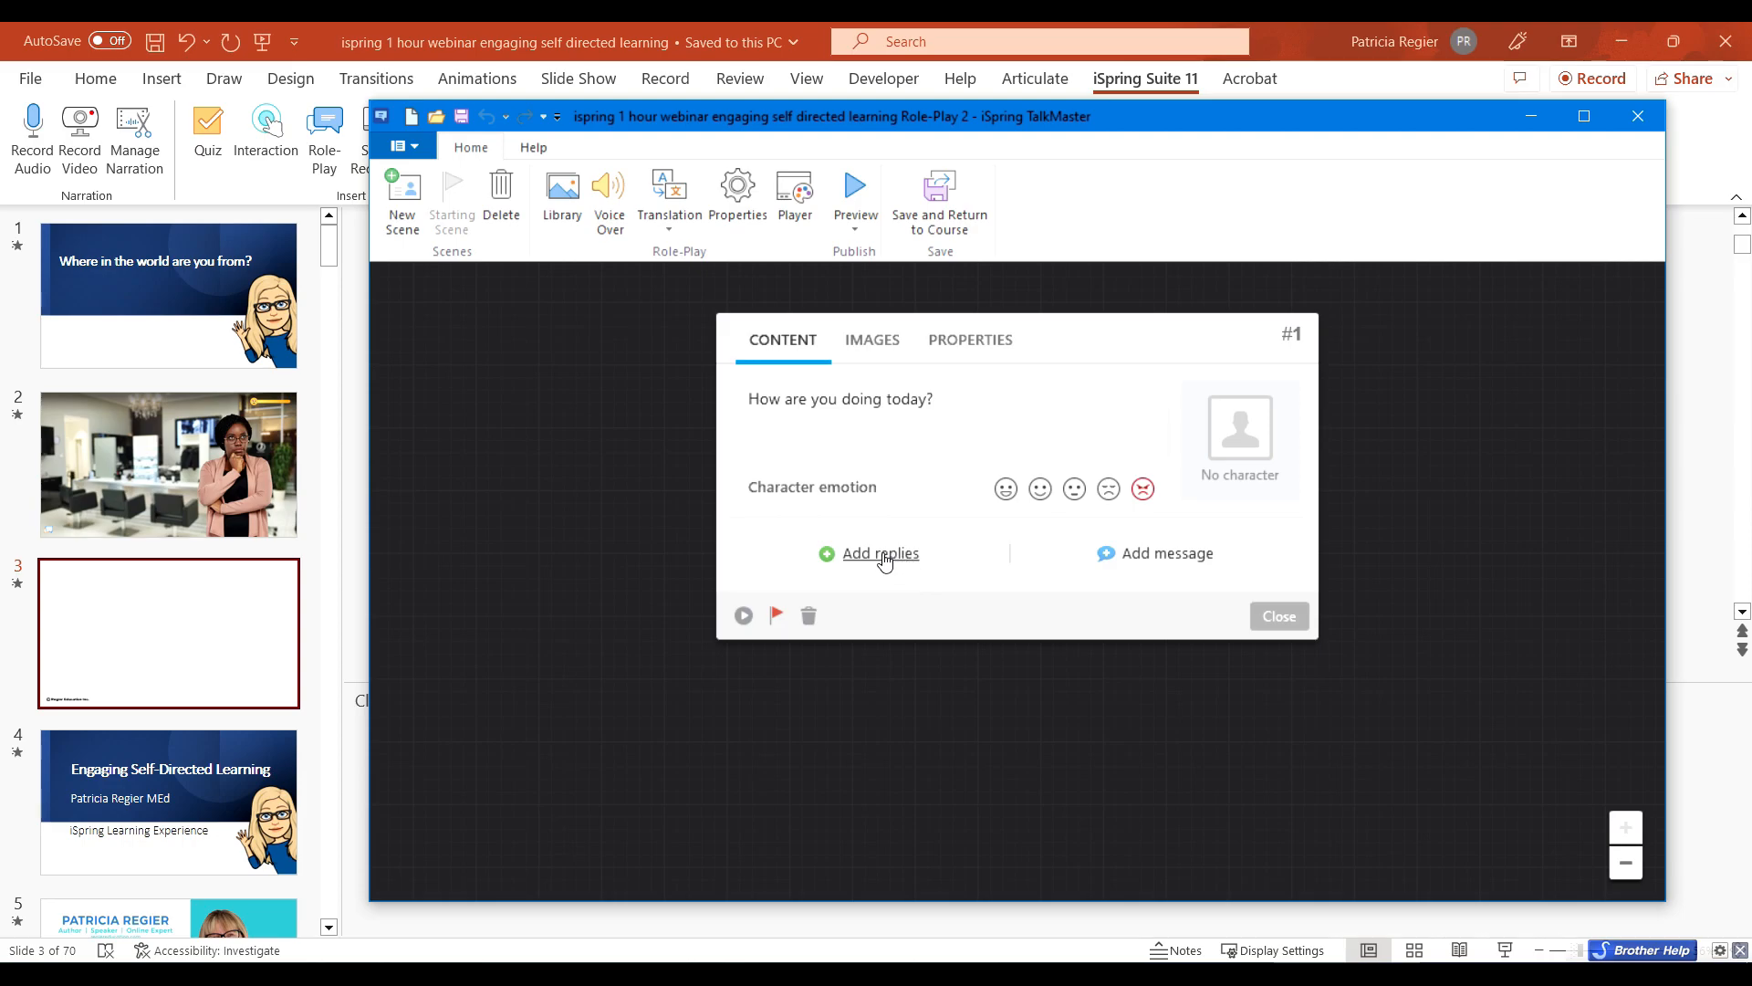
{"action": "left_click", "coordinate": [852, 563]}
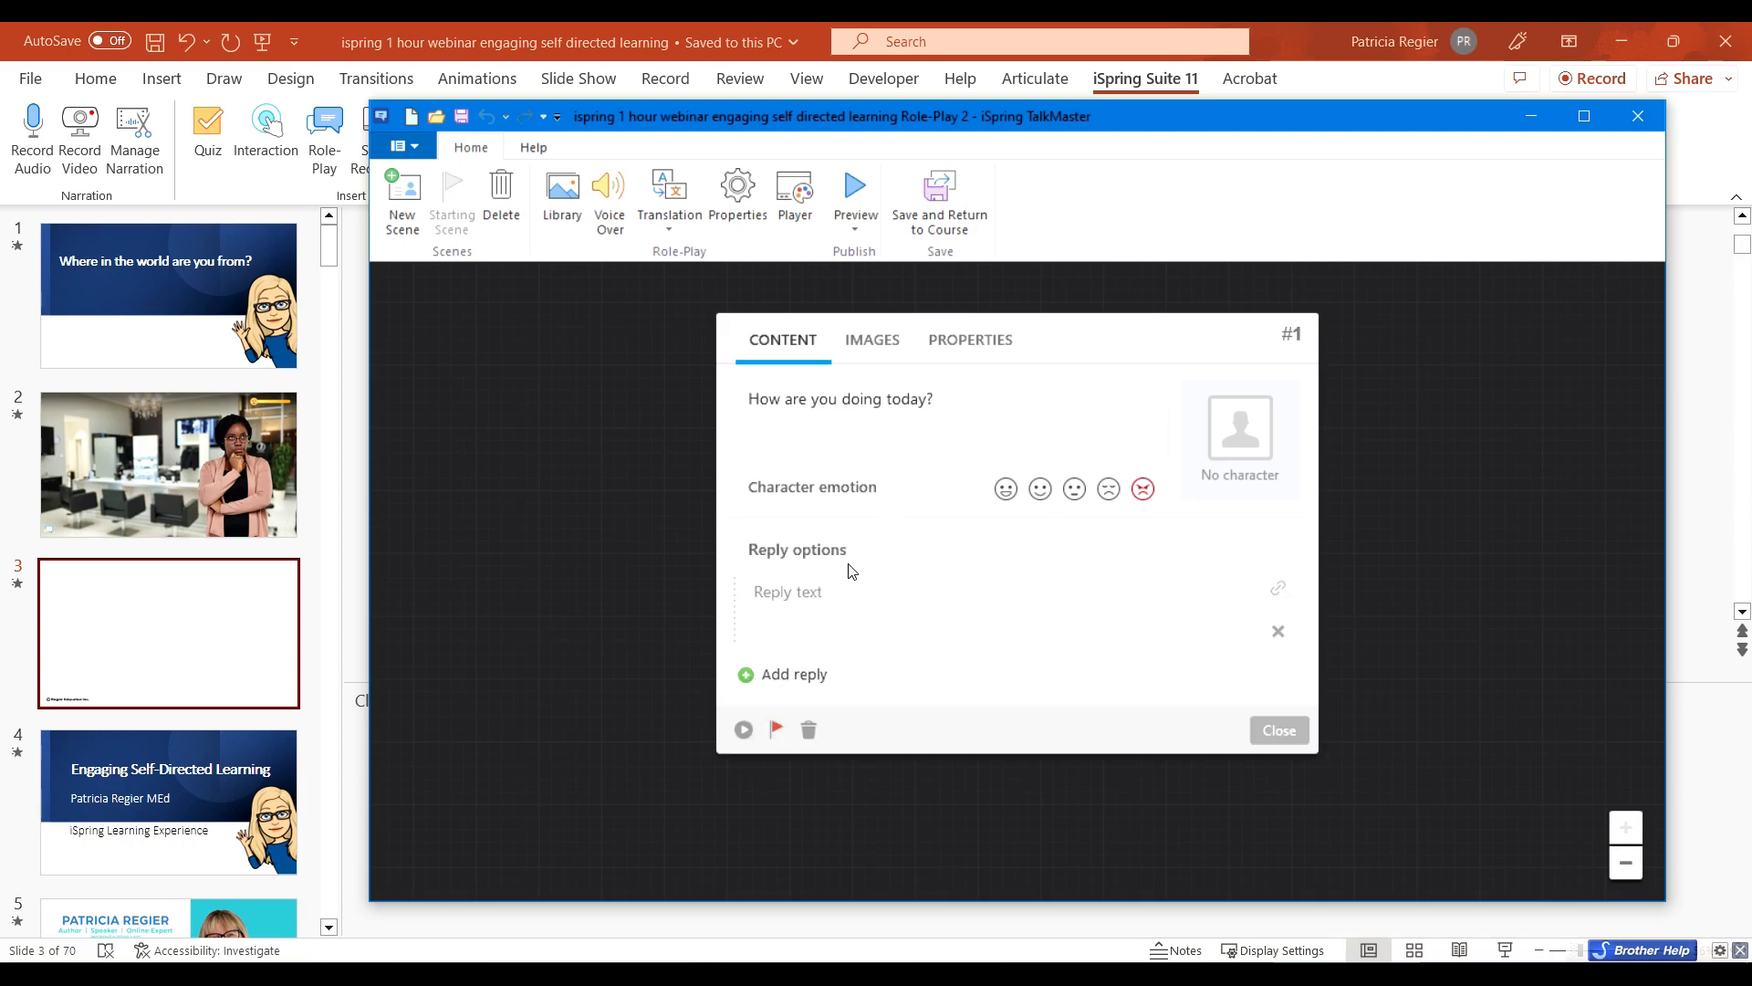
{"action": "type", "text": "Not"}
{"action": "key", "text": "BackSpace"}
{"action": "key", "text": "BackSpace"}
{"action": "key", "text": "BackSpace"}
{"action": "type", "text": "Hi, I am good, how are you?"}
Give the scene the red-haired woman in a black jacket and the hair salon background, and save the role-play to the course.
{"action": "left_click", "coordinate": [872, 340]}
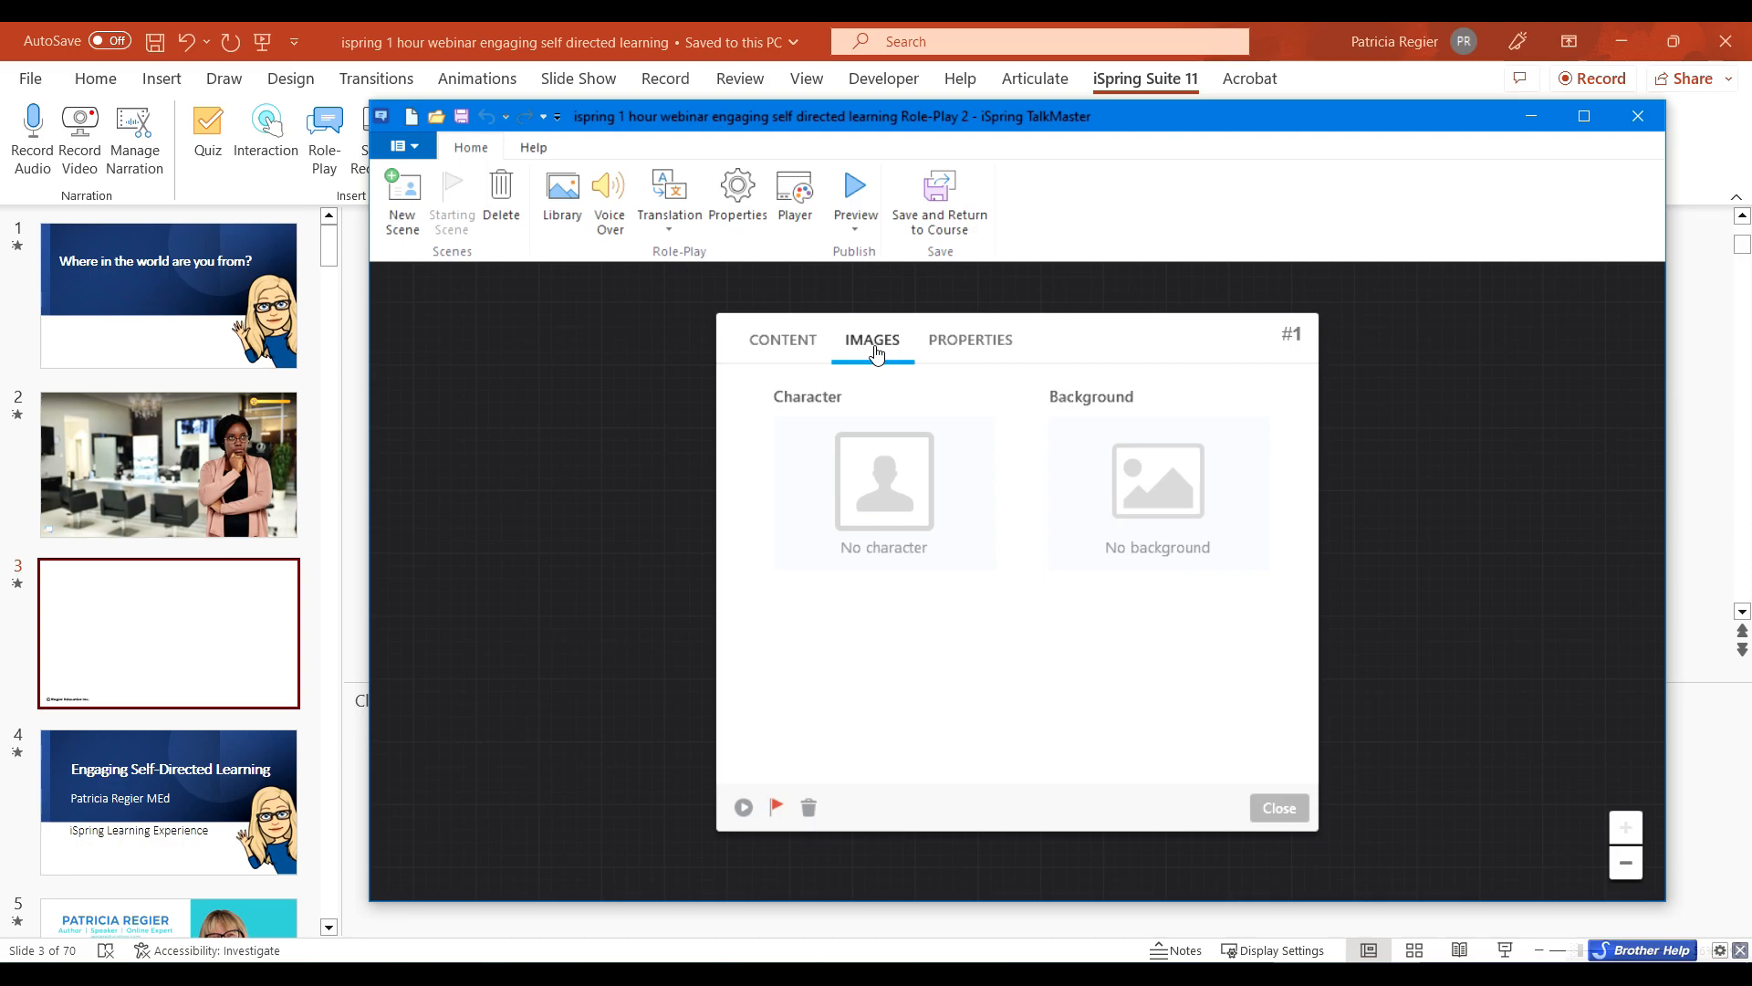
{"action": "left_click", "coordinate": [888, 490]}
{"action": "left_click", "coordinate": [1100, 641]}
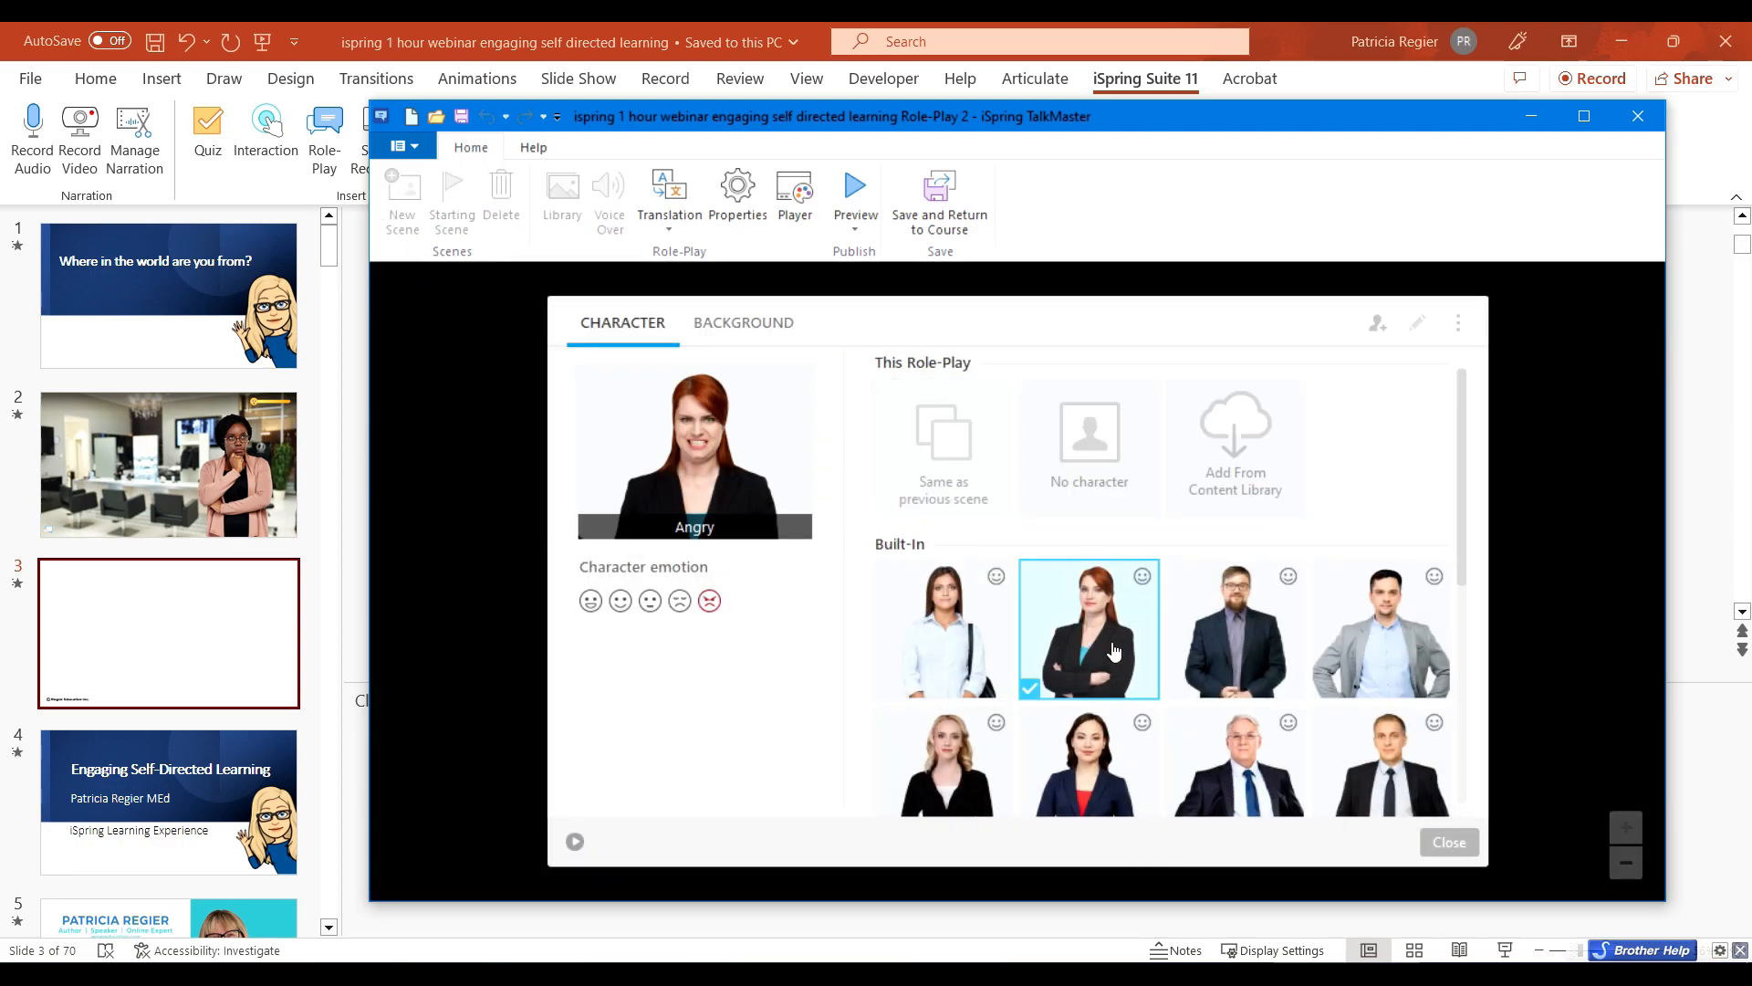
{"action": "left_click", "coordinate": [743, 323]}
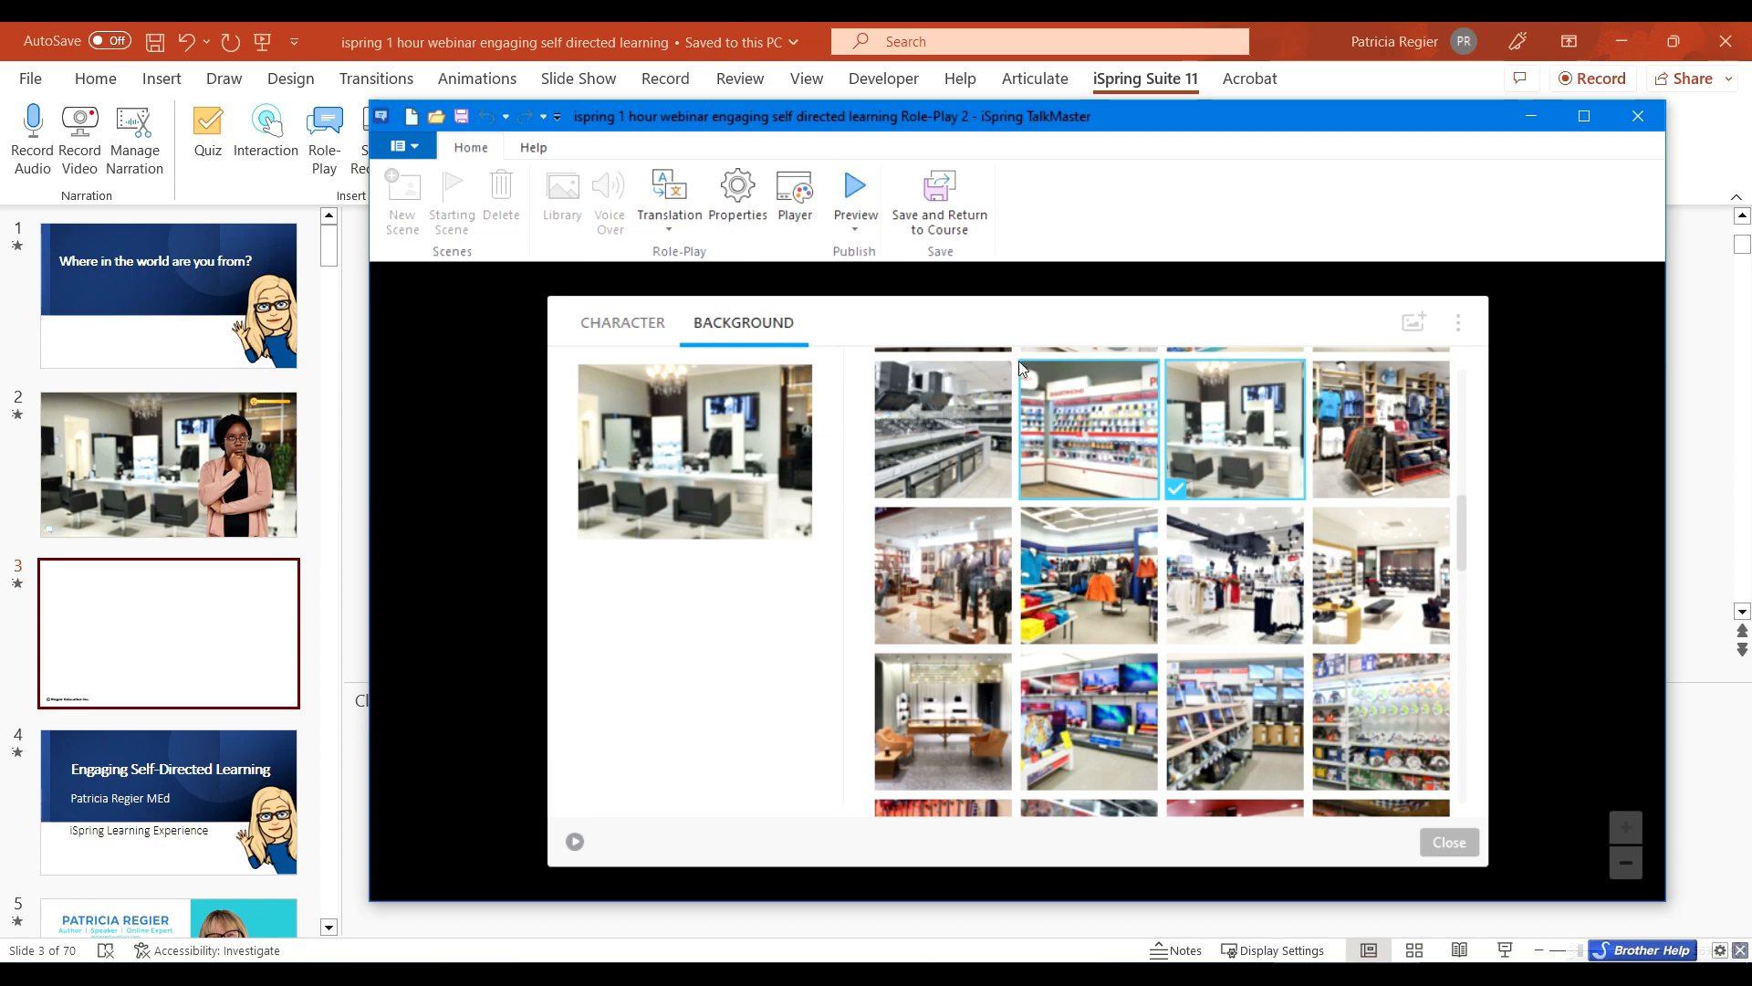
{"action": "left_click", "coordinate": [949, 202]}
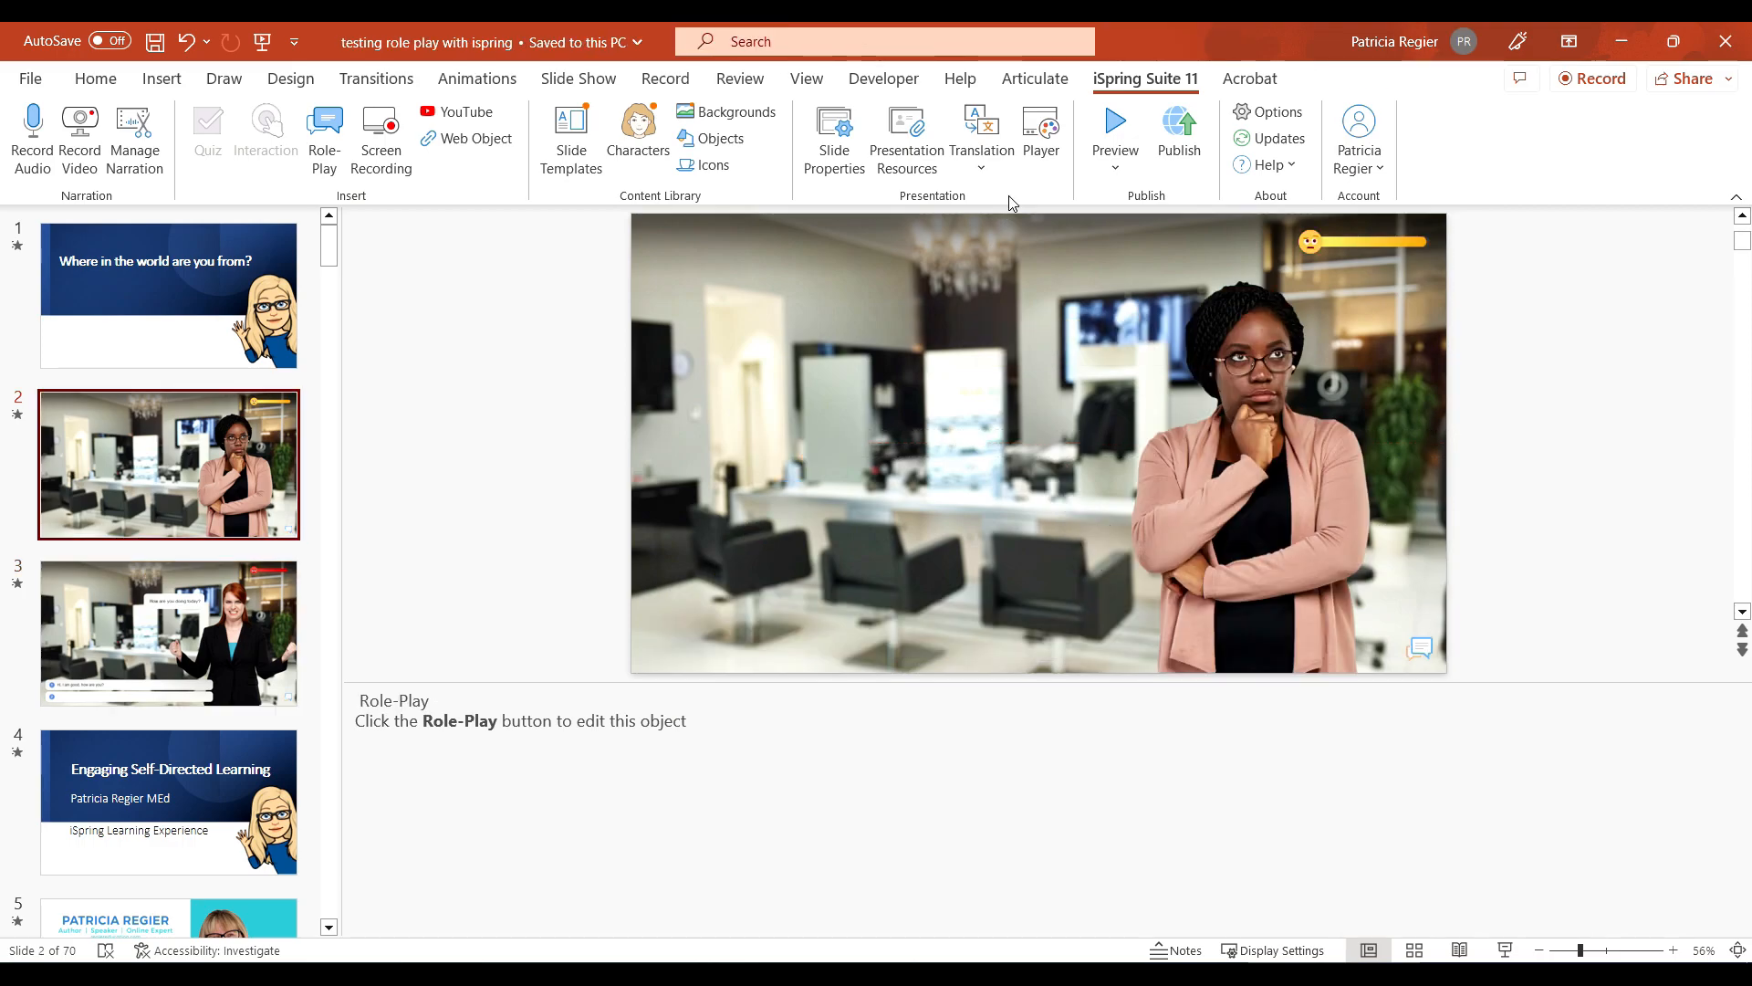
Preview the presentation from slide 2 and answer the role-play with "Hi, I am good, how are you?".
{"action": "left_click", "coordinate": [1118, 169]}
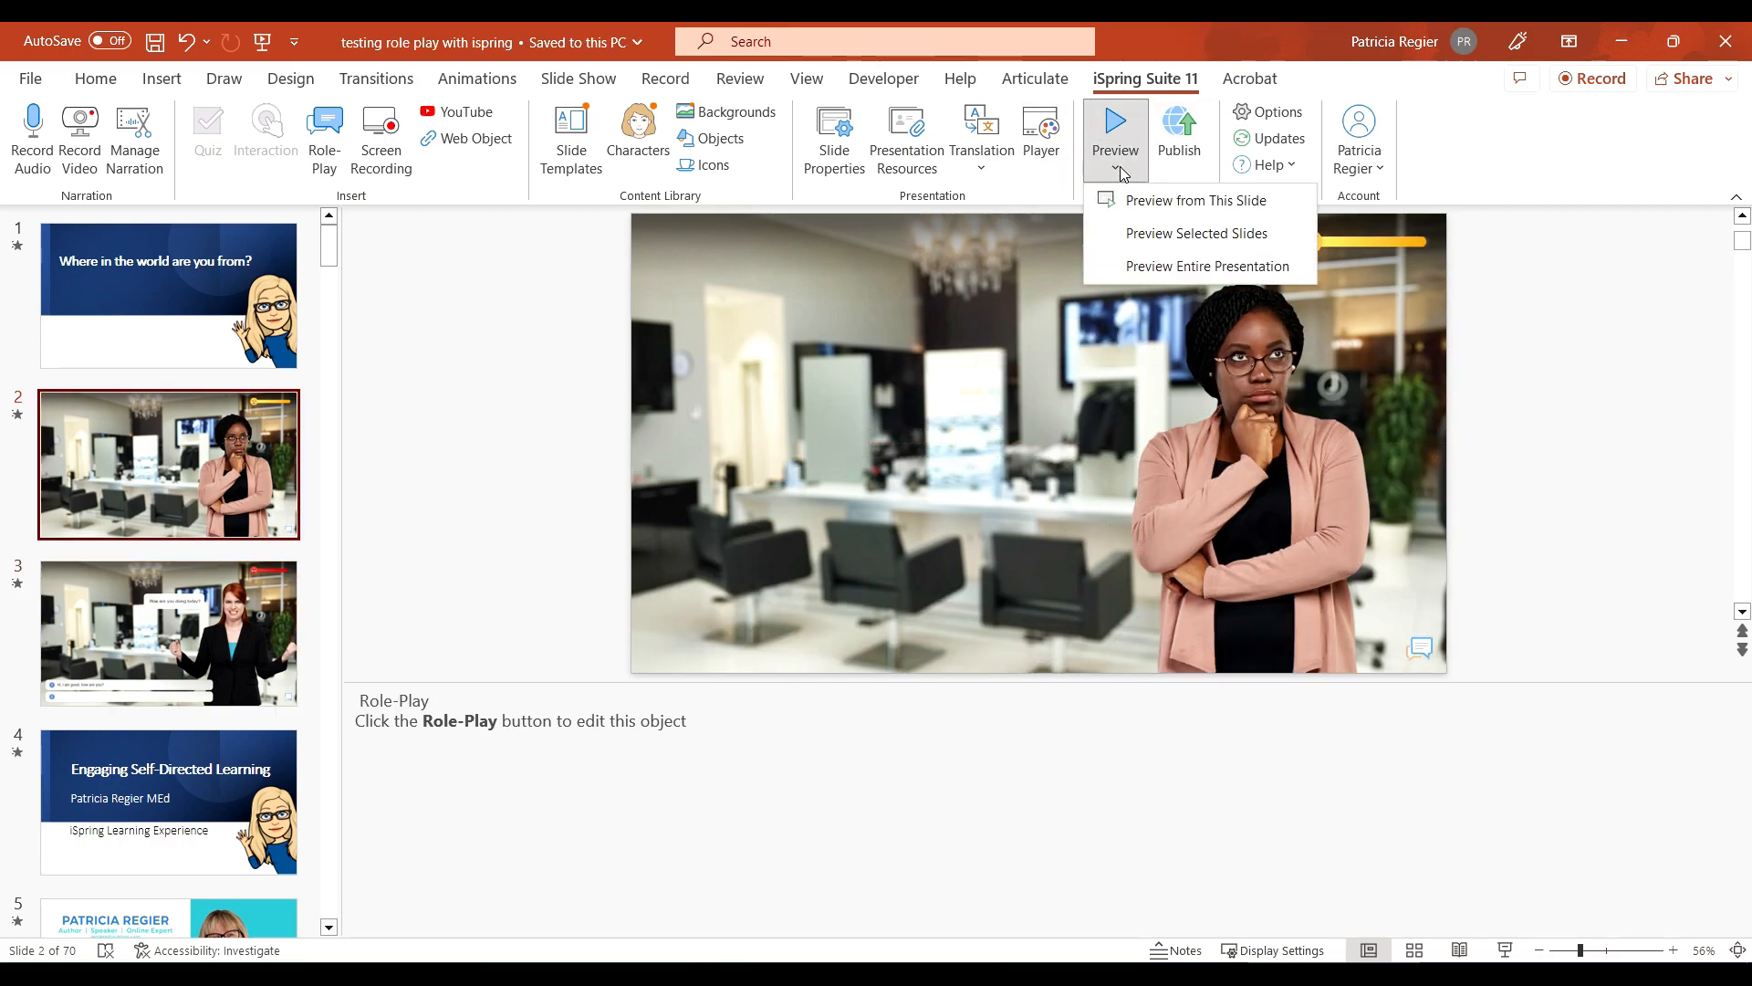
{"action": "left_click", "coordinate": [1148, 200]}
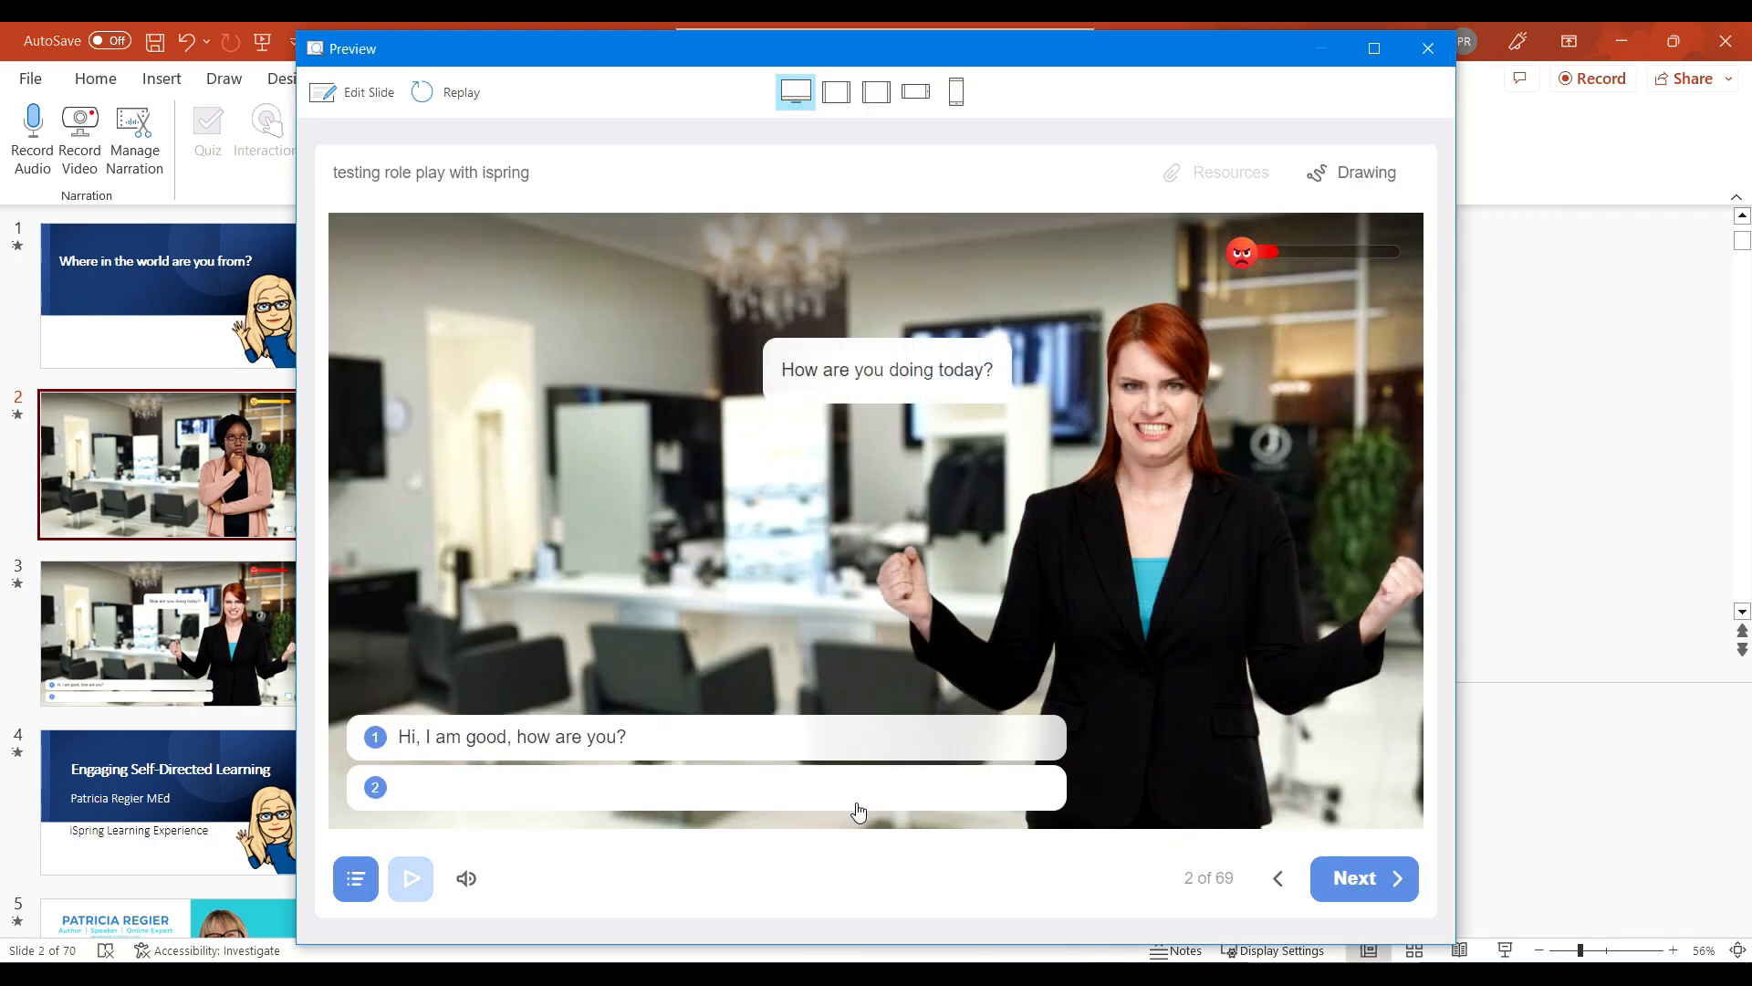
{"action": "left_click", "coordinate": [585, 741]}
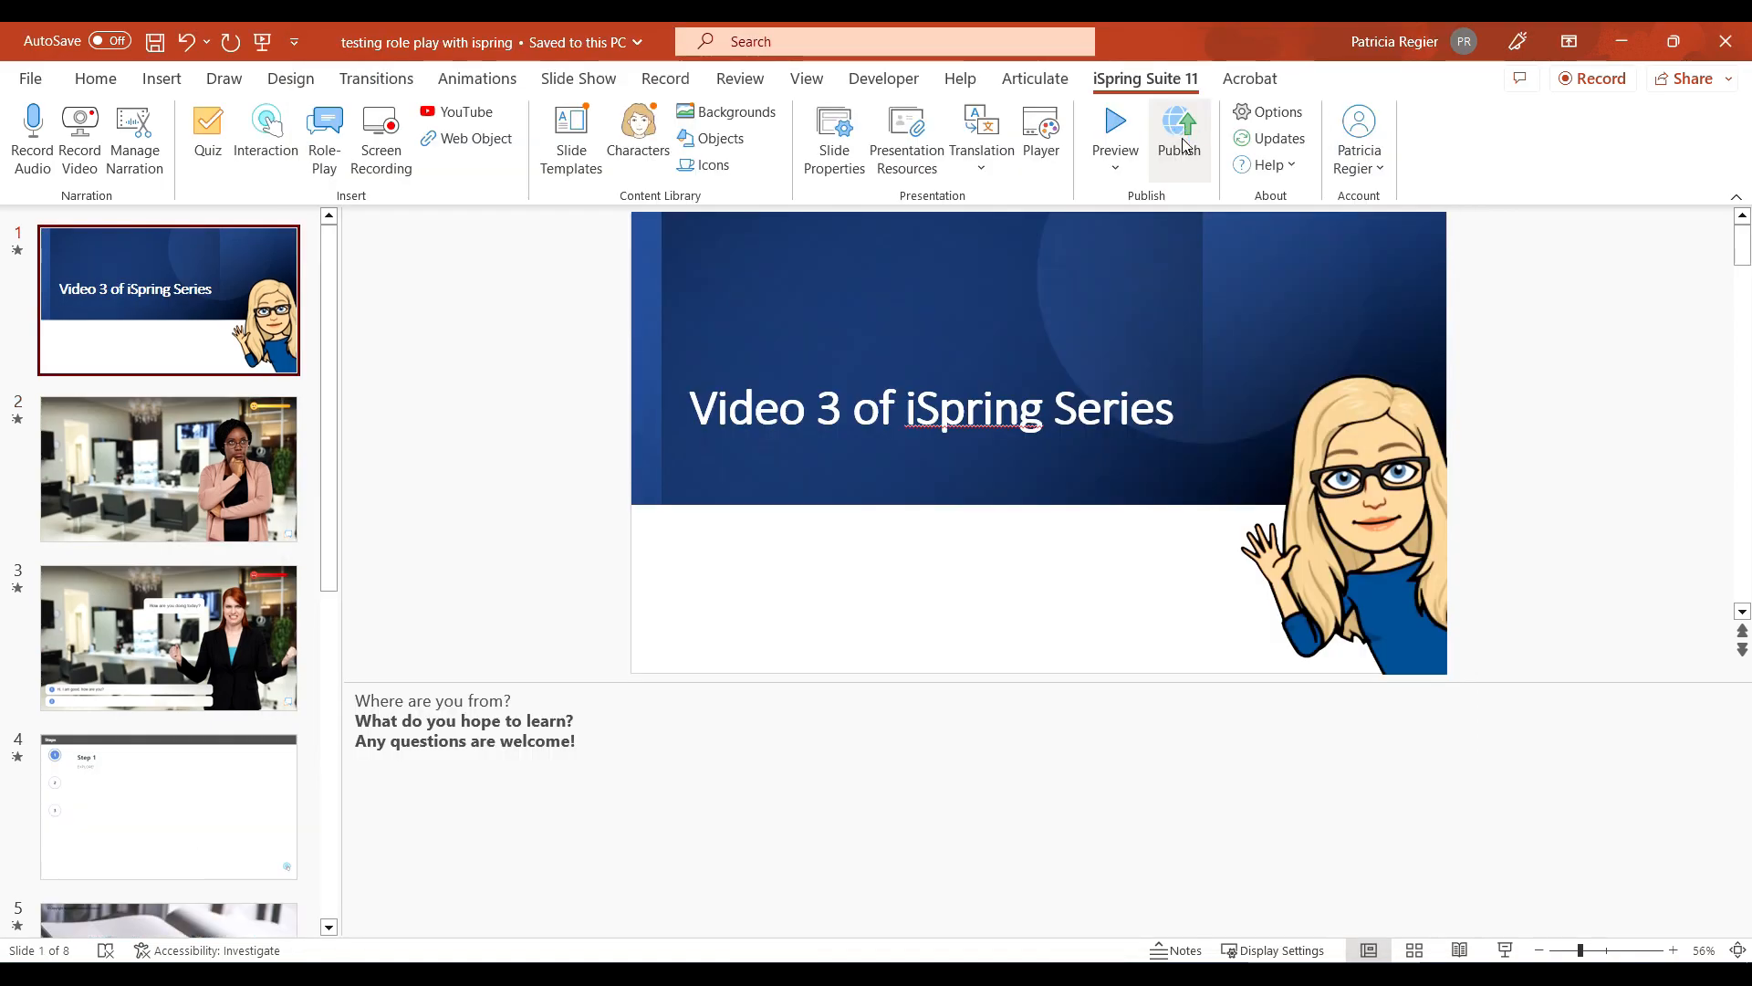
Open the publishing options and review the iSpring Space and iSpring Learn destinations.
{"action": "left_click", "coordinate": [1186, 138]}
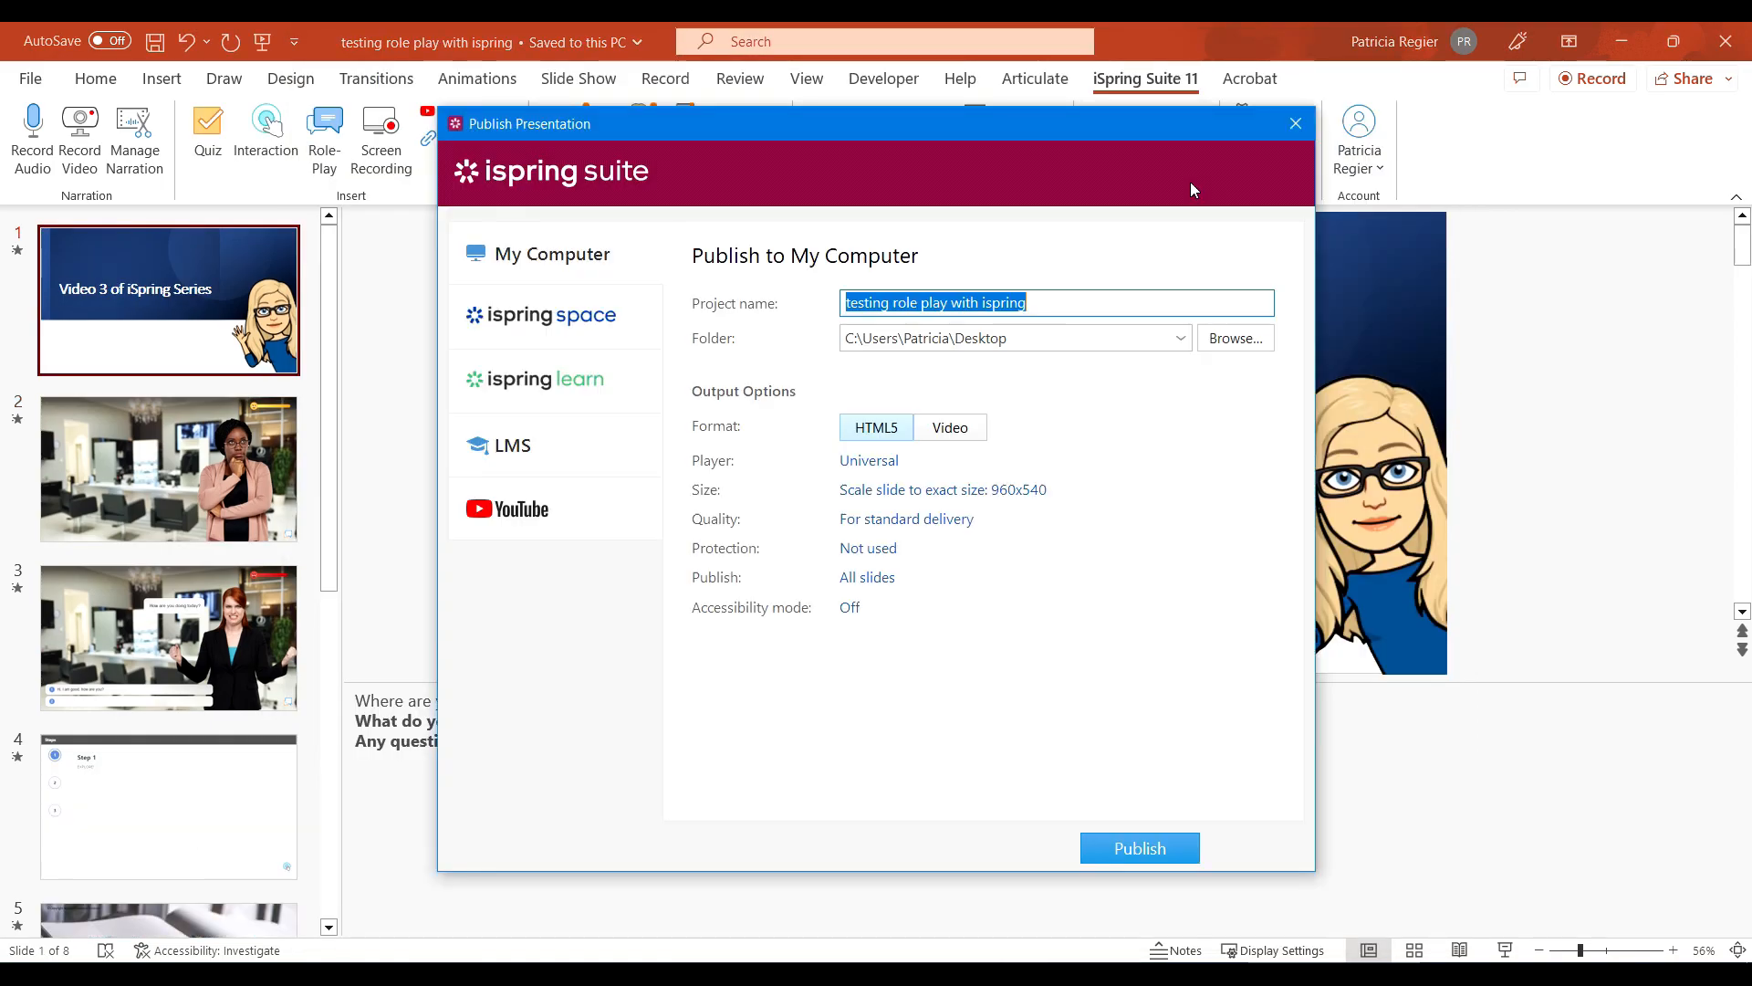
{"action": "left_click", "coordinate": [576, 334]}
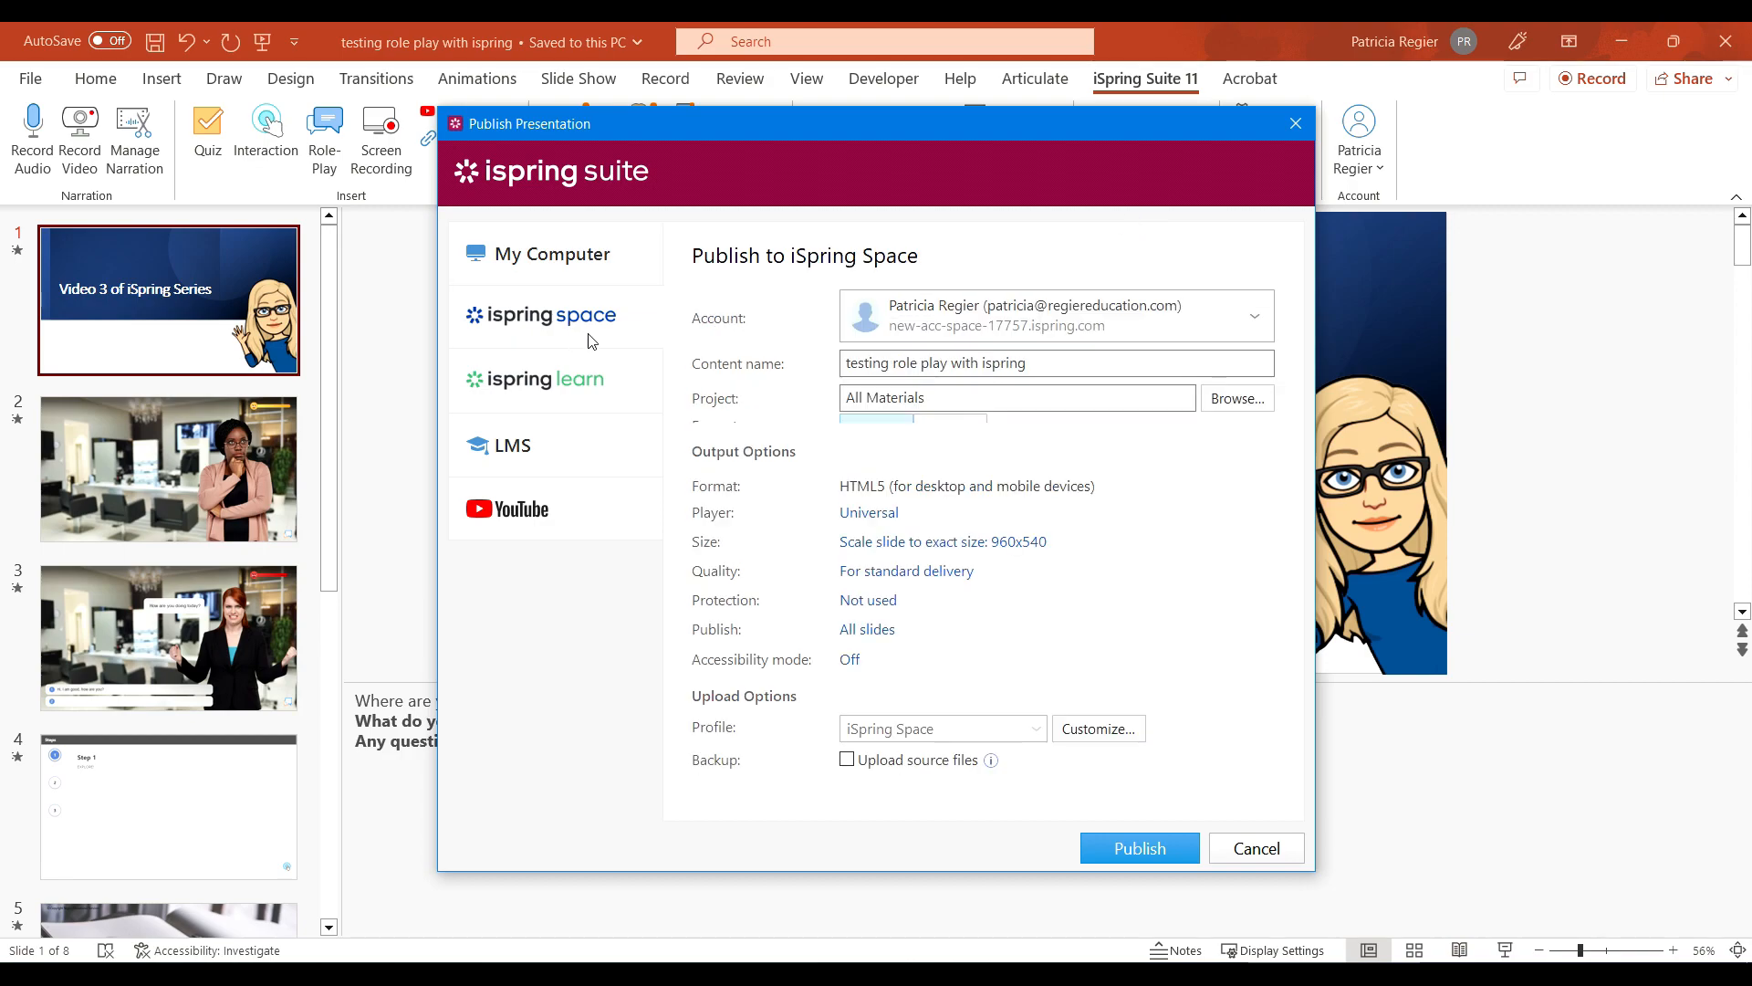
{"action": "left_click", "coordinate": [598, 396]}
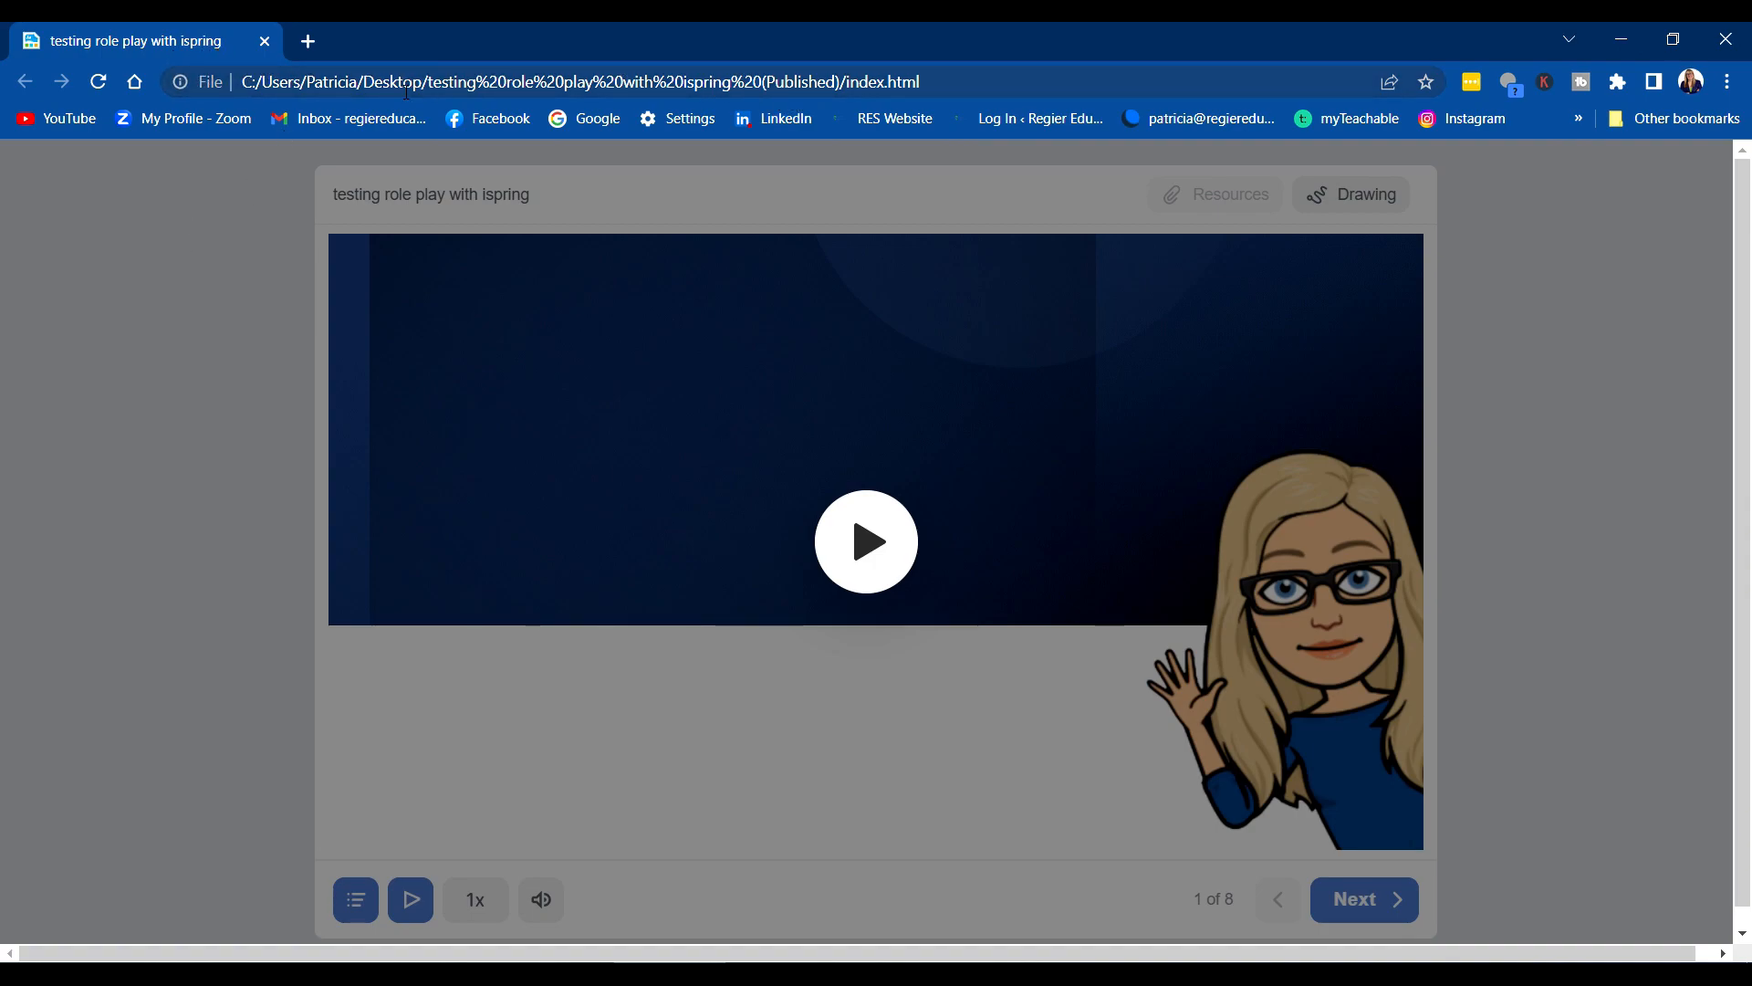
Bookmark the published "testing role play with ispring" presentation in the iSpring folder and start its playback.
{"action": "left_click", "coordinate": [1429, 82]}
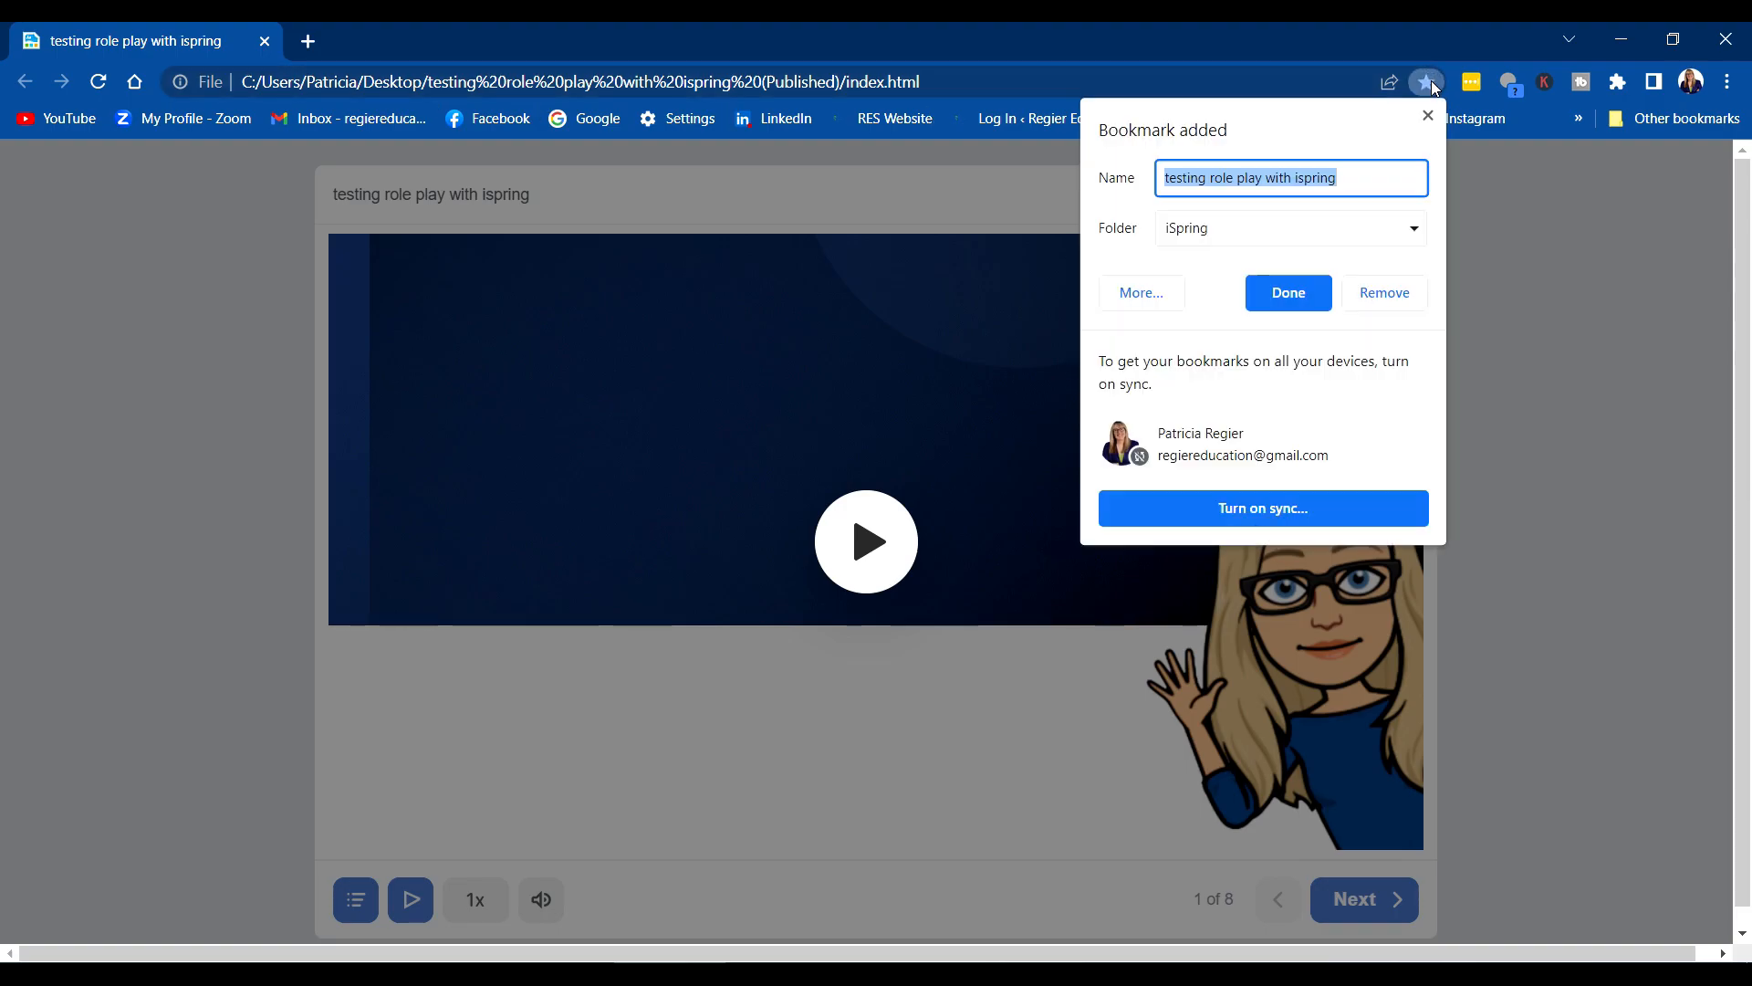
{"action": "left_click", "coordinate": [1287, 293]}
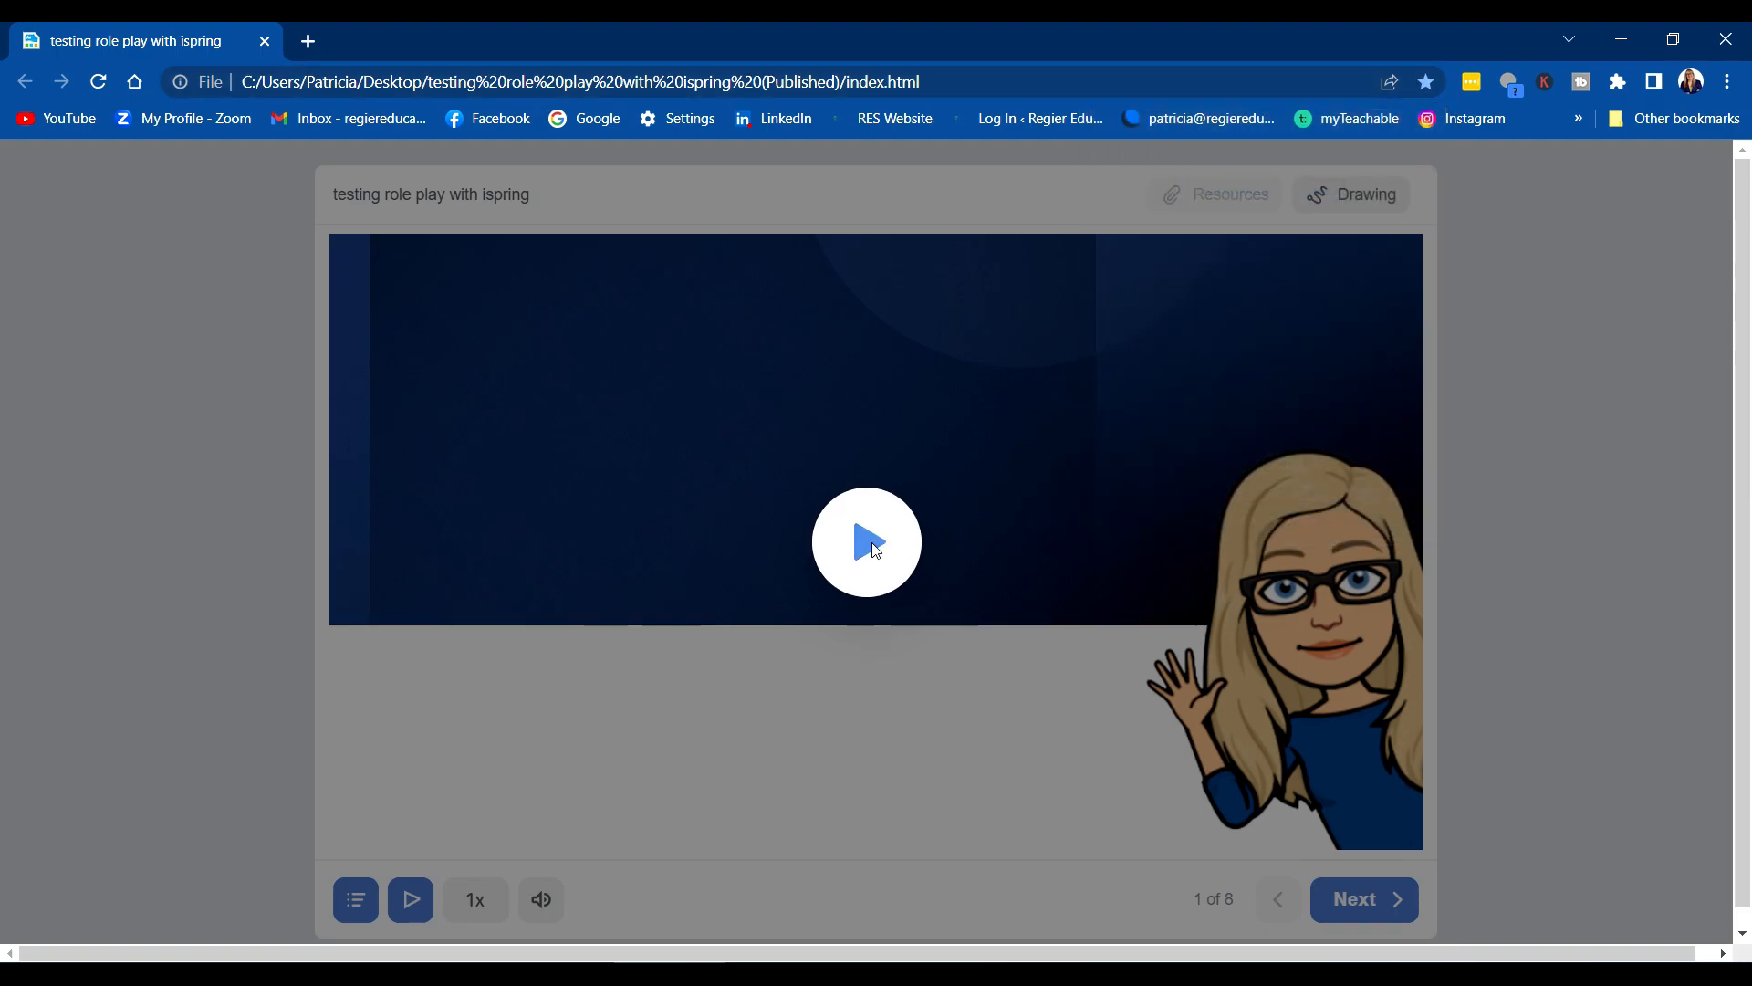
{"action": "left_click", "coordinate": [874, 548]}
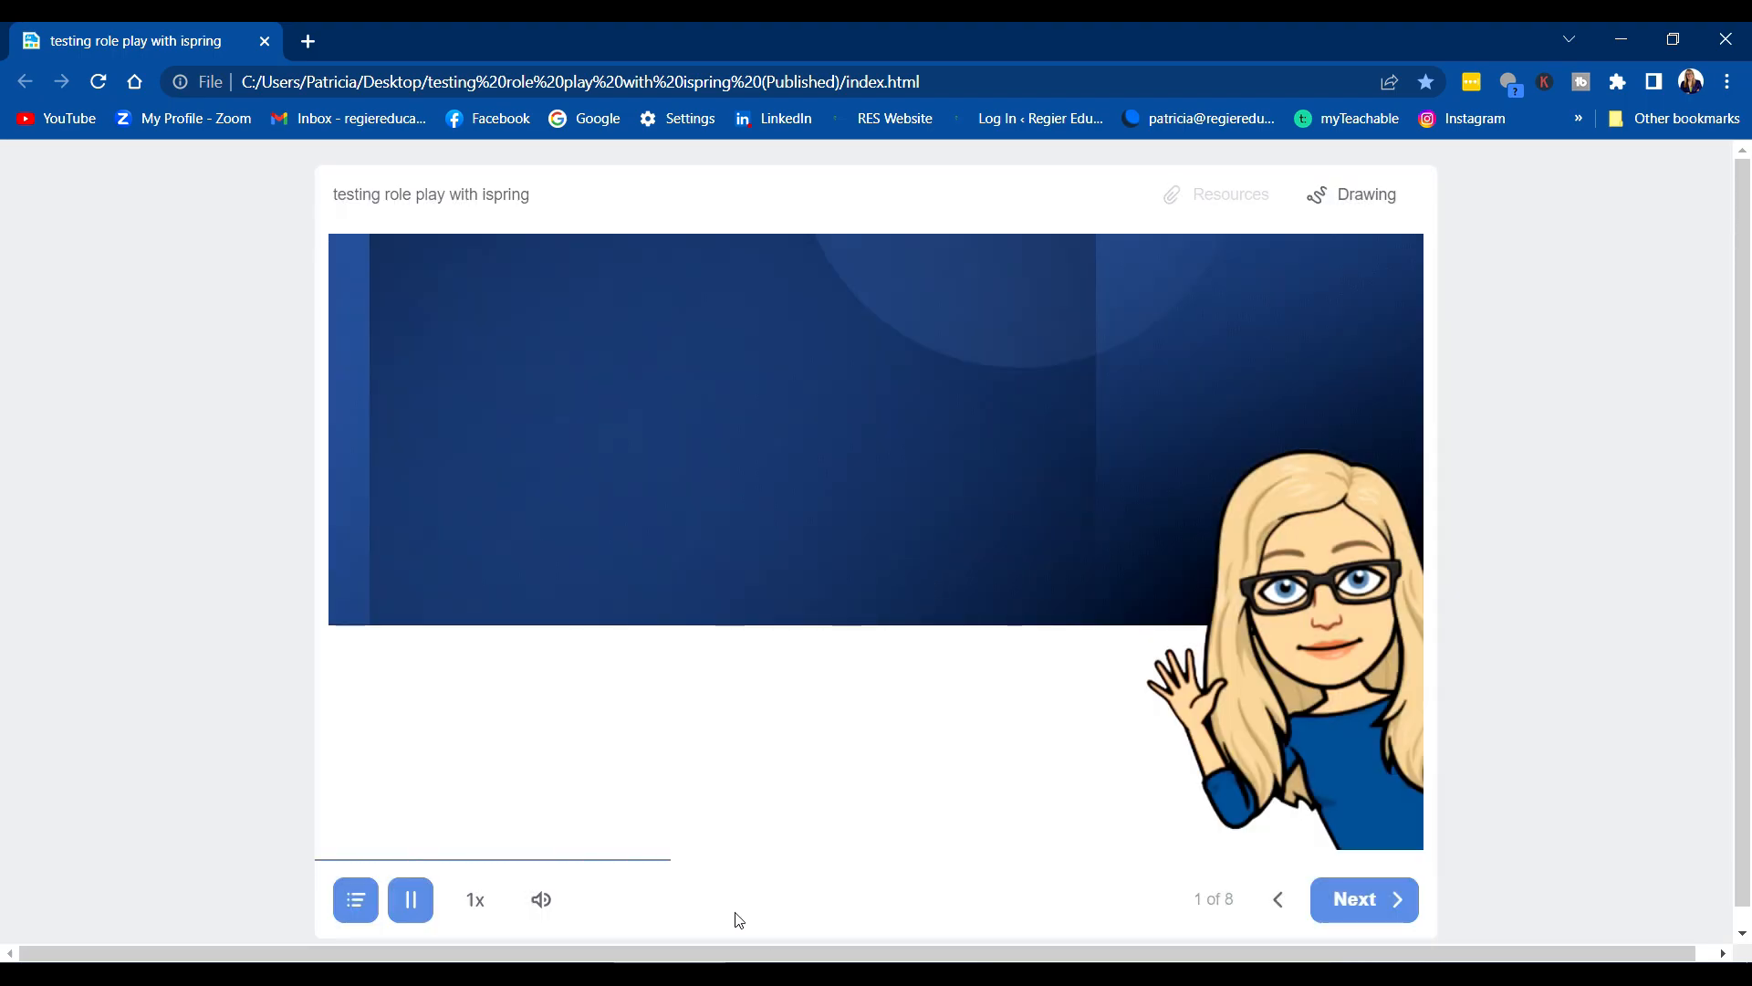
Test both published role-plays, answering the angry woman's question with "Hi, I am good, how are you?".
{"action": "left_click", "coordinate": [1341, 900]}
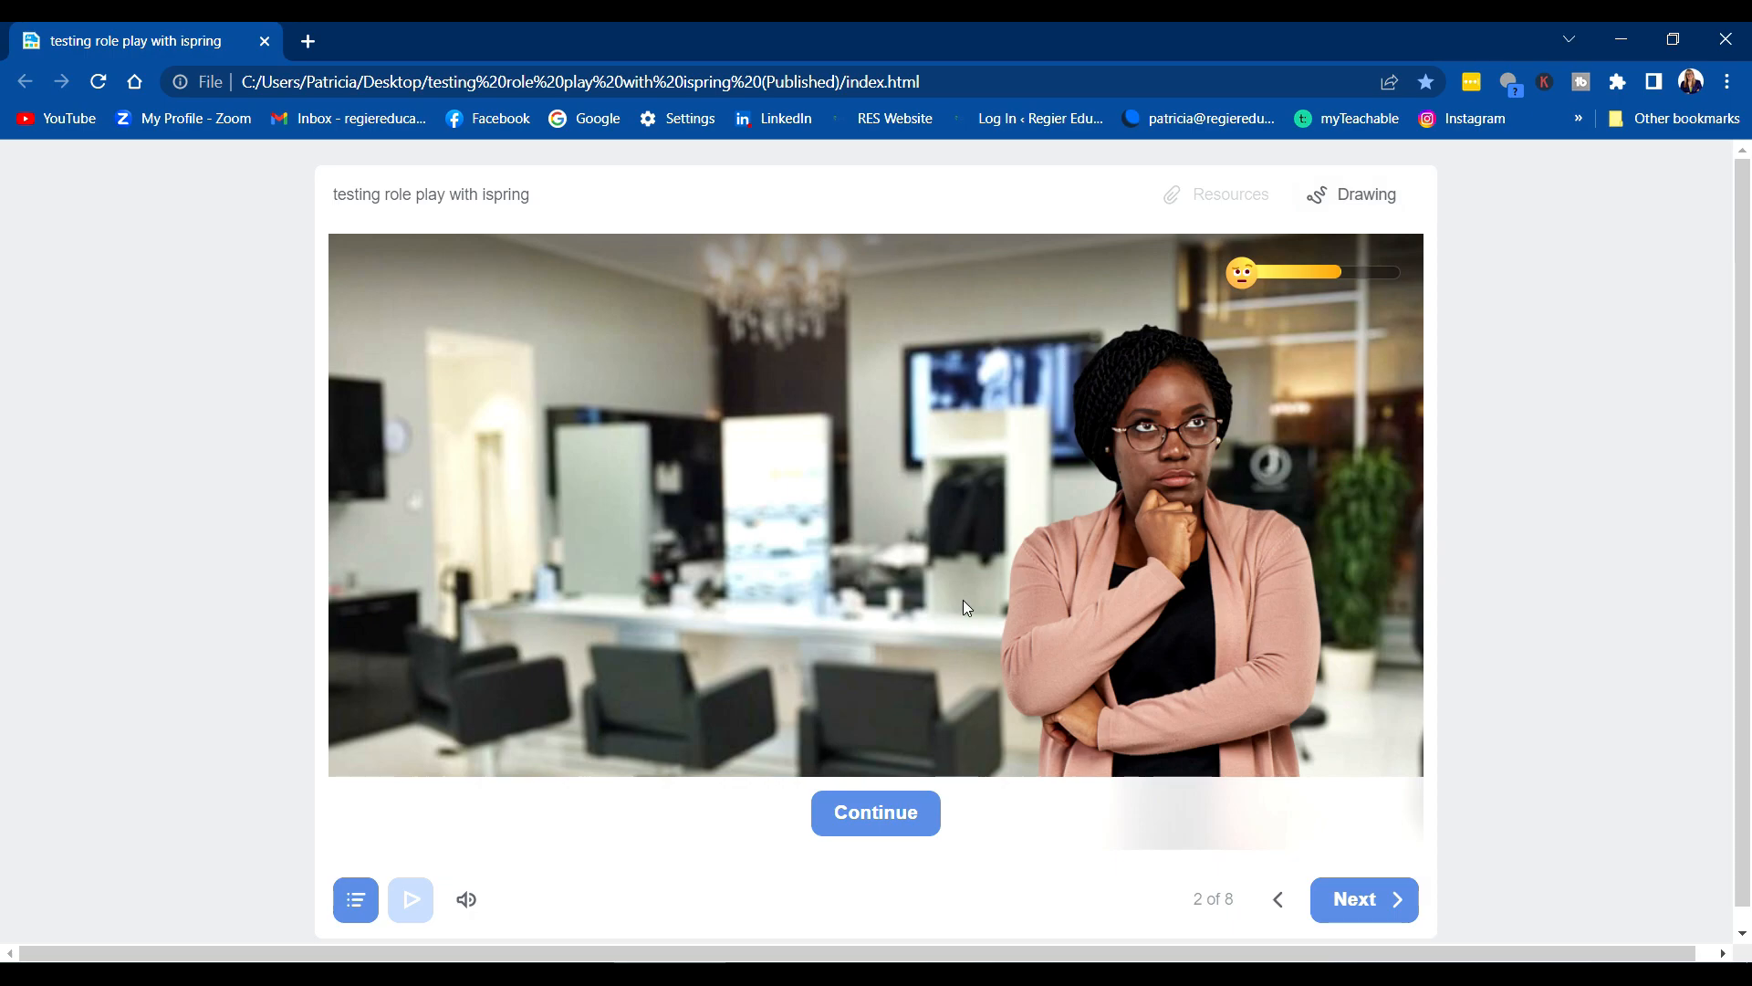
{"action": "left_click", "coordinate": [885, 820]}
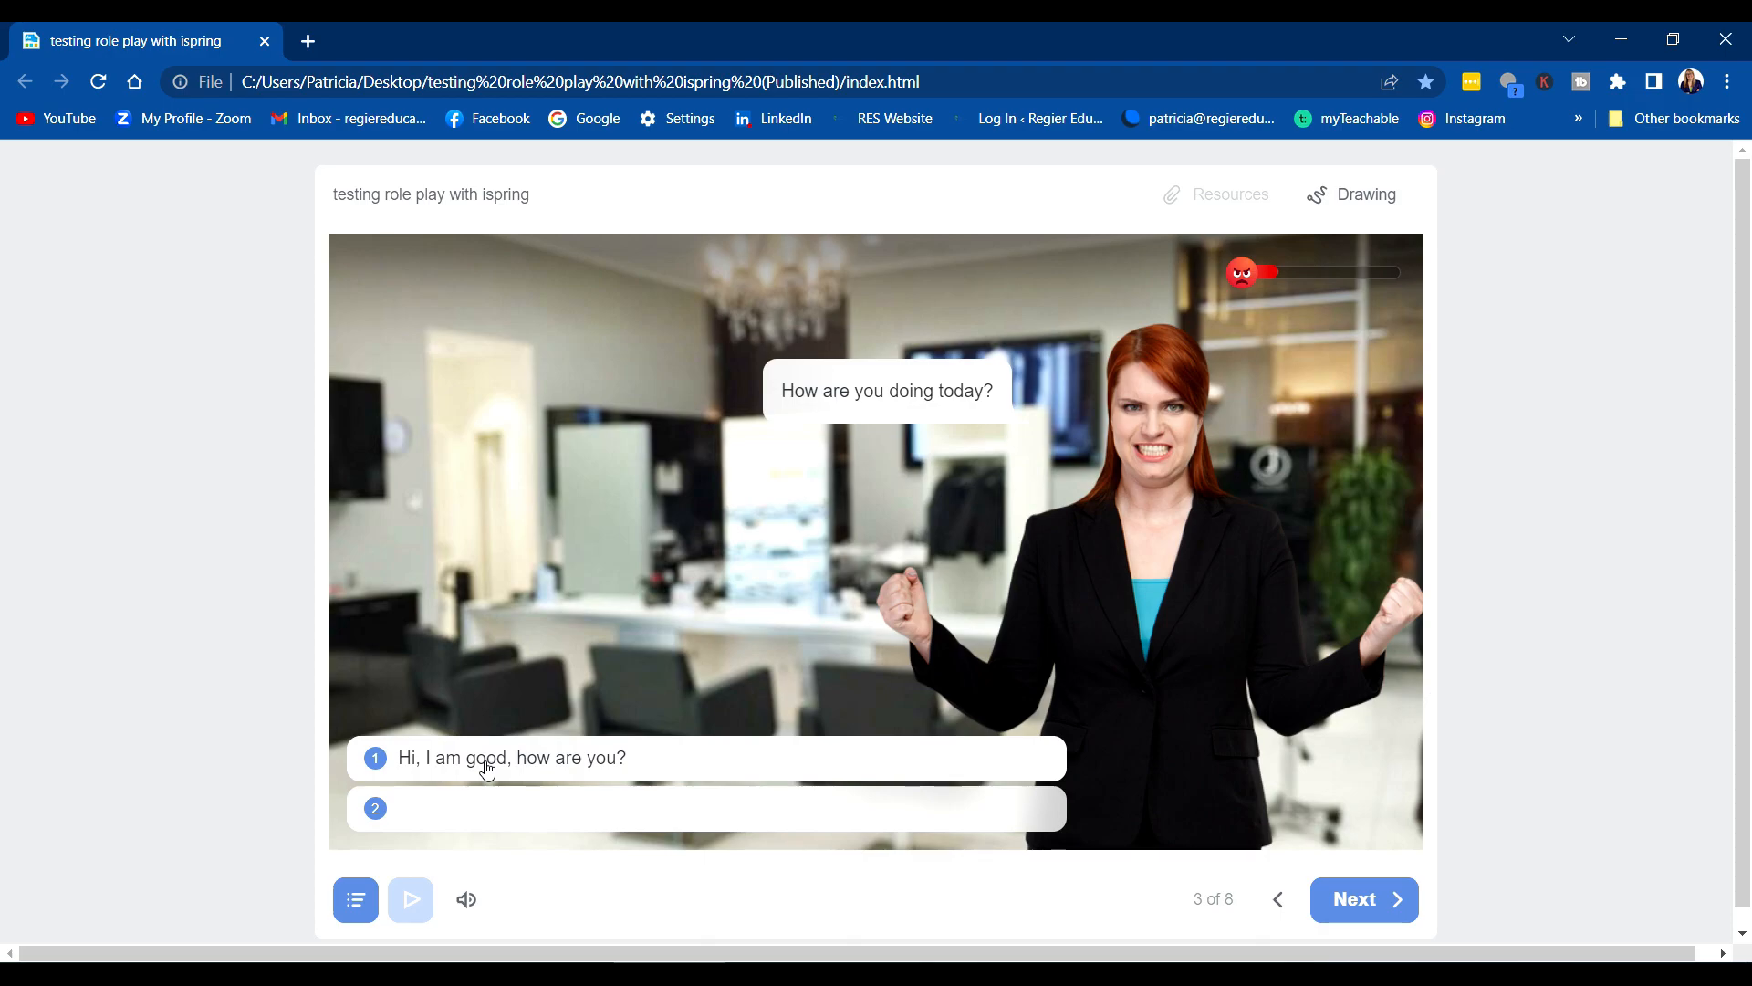
{"action": "left_click", "coordinate": [485, 762]}
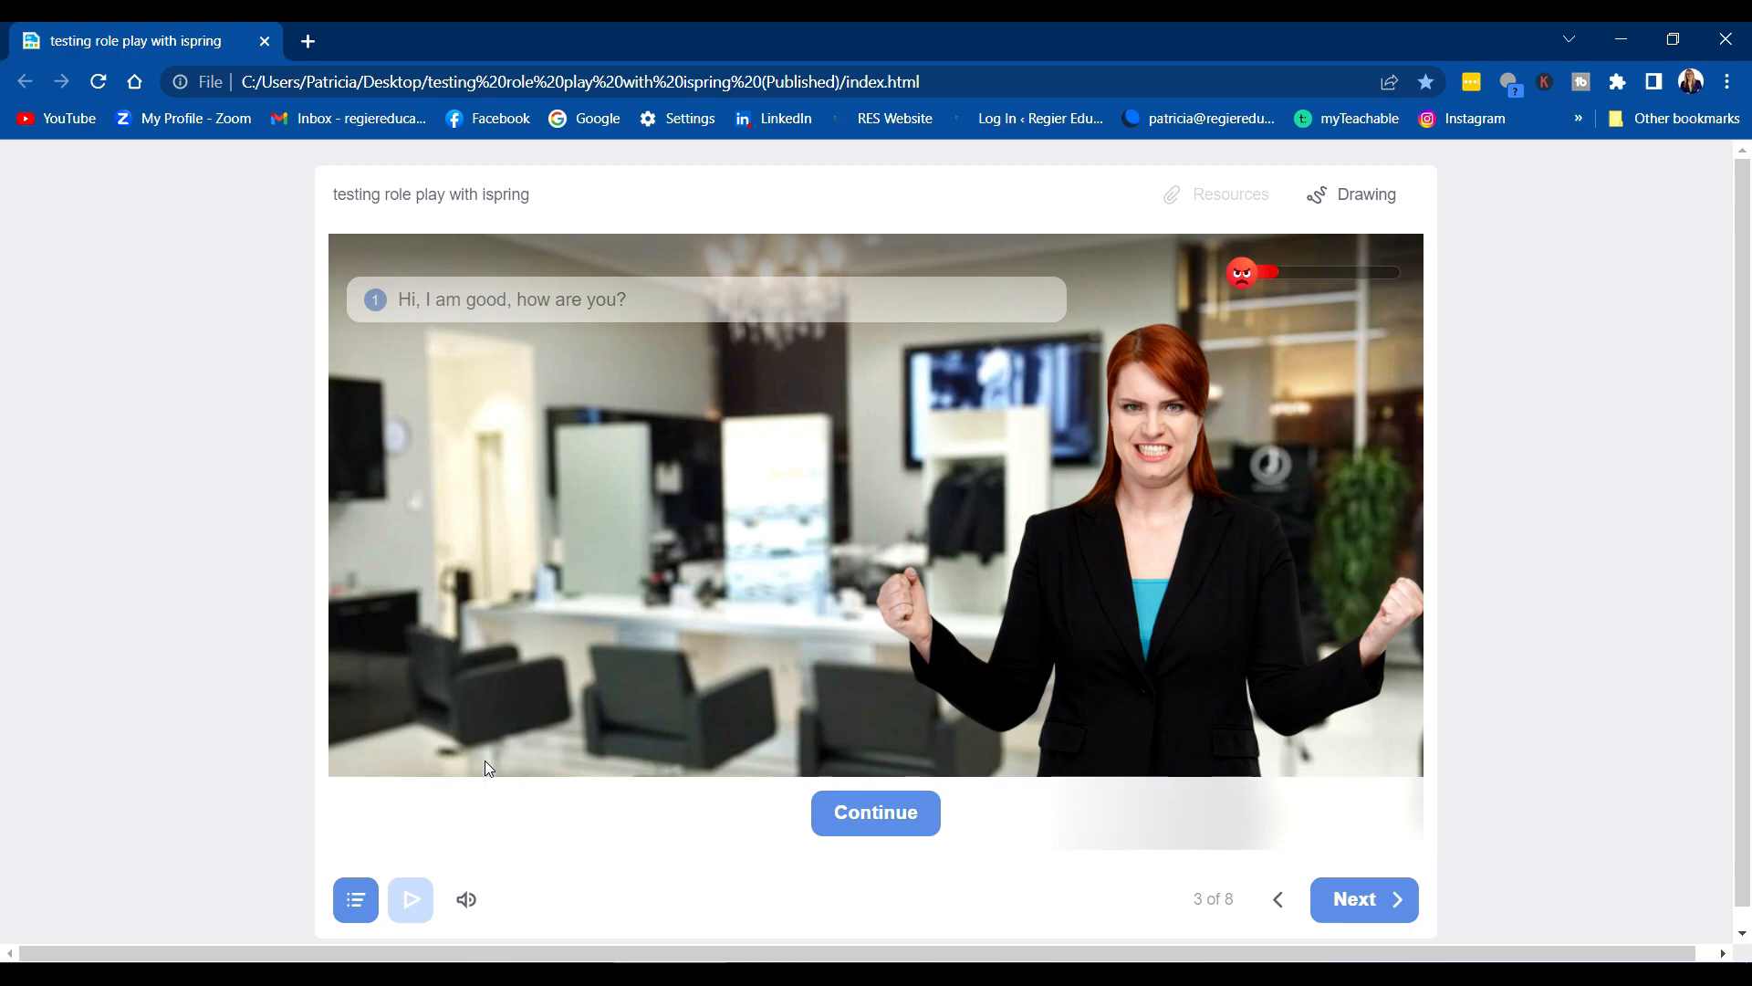
{"action": "left_click", "coordinate": [880, 824]}
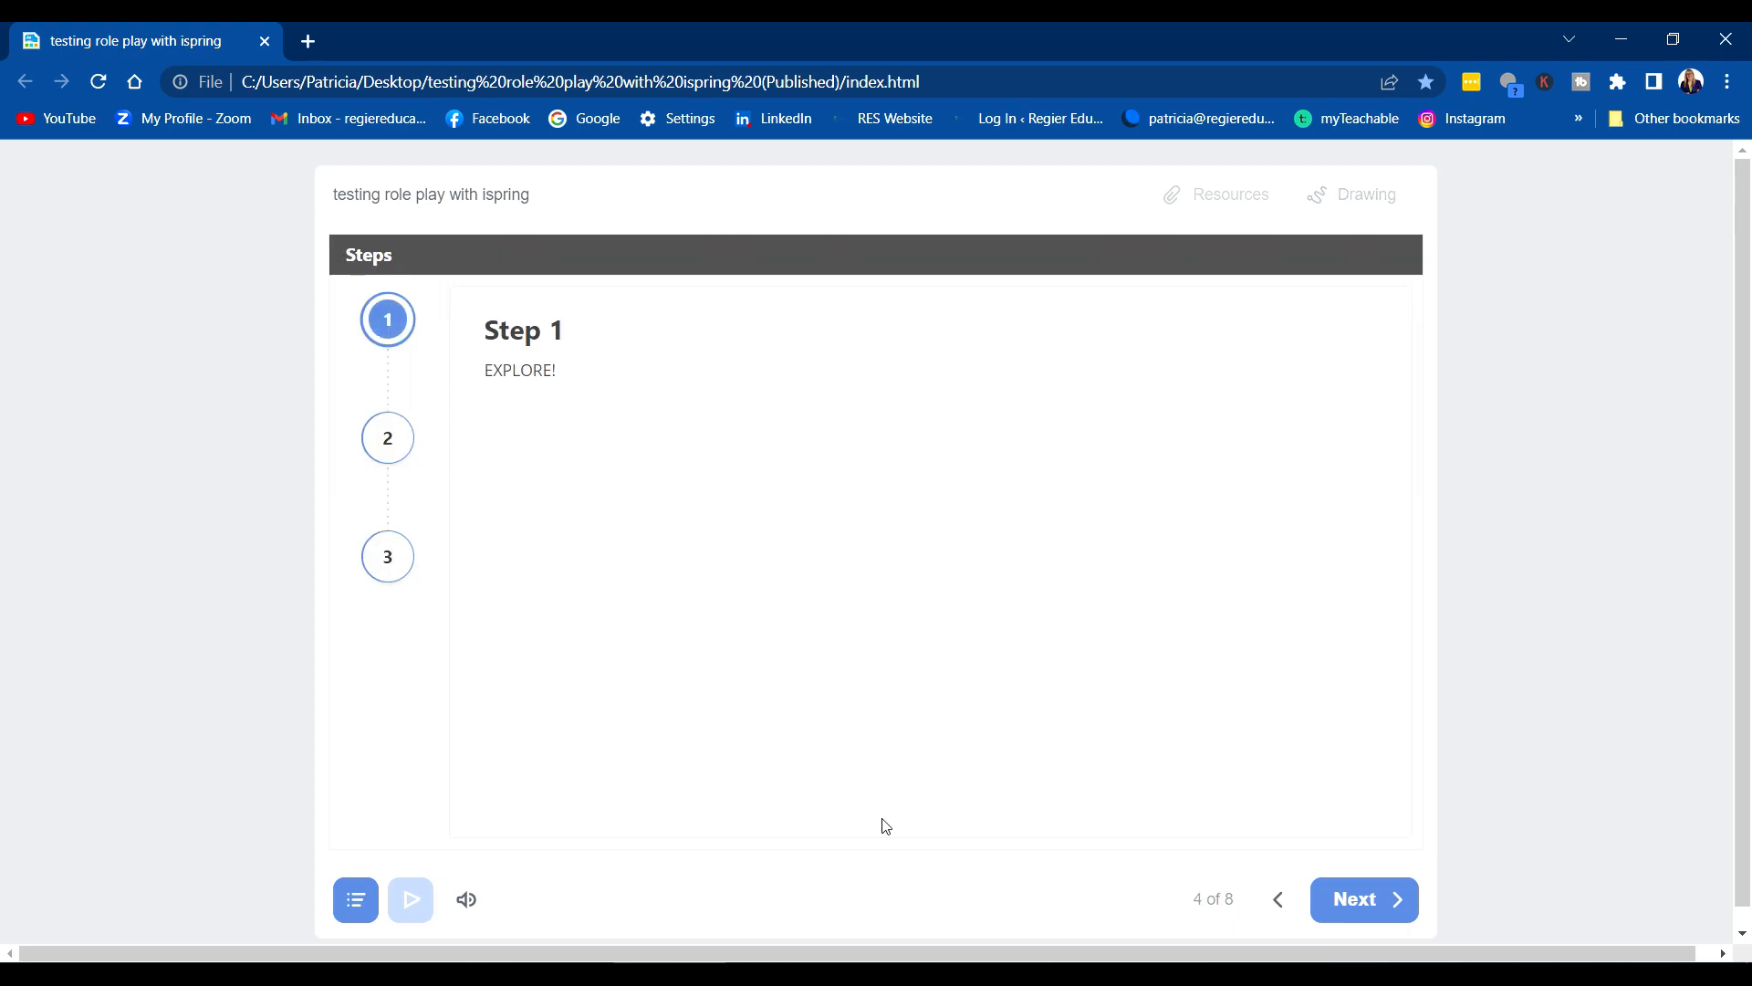
Check steps 2 and 3 of the Steps interaction and go through the remaining published slides.
{"action": "left_click", "coordinate": [390, 444]}
{"action": "left_click", "coordinate": [395, 557]}
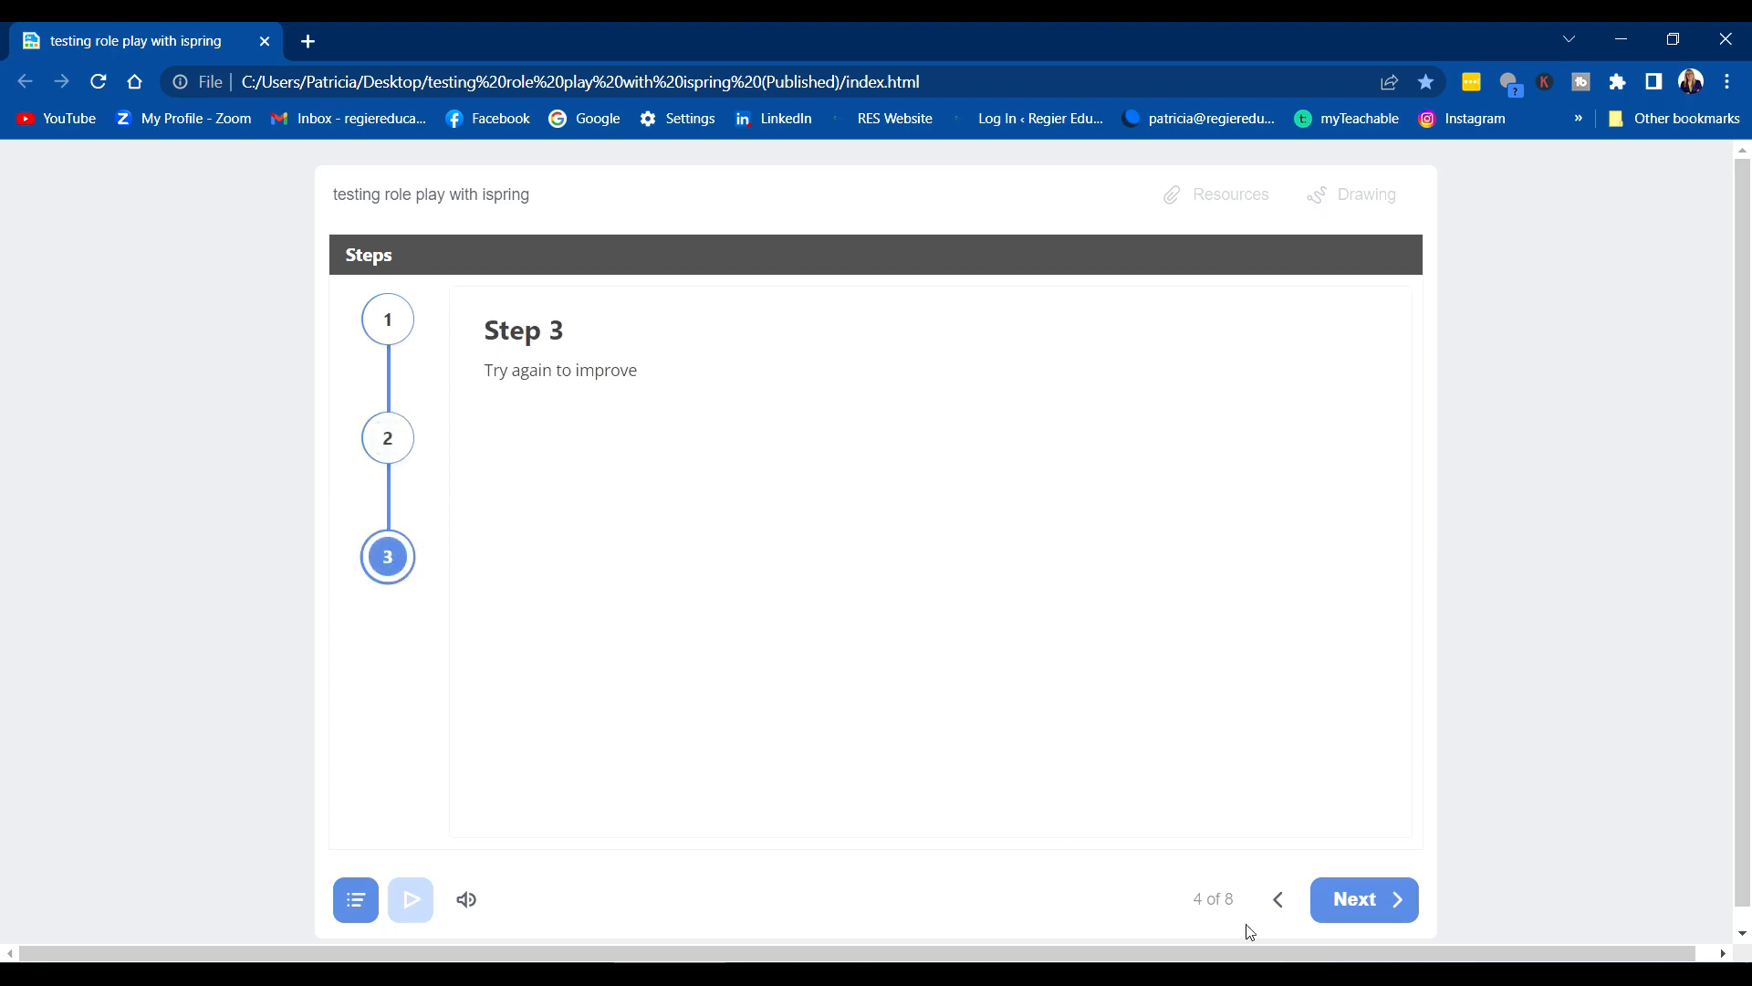
{"action": "left_click", "coordinate": [1343, 911]}
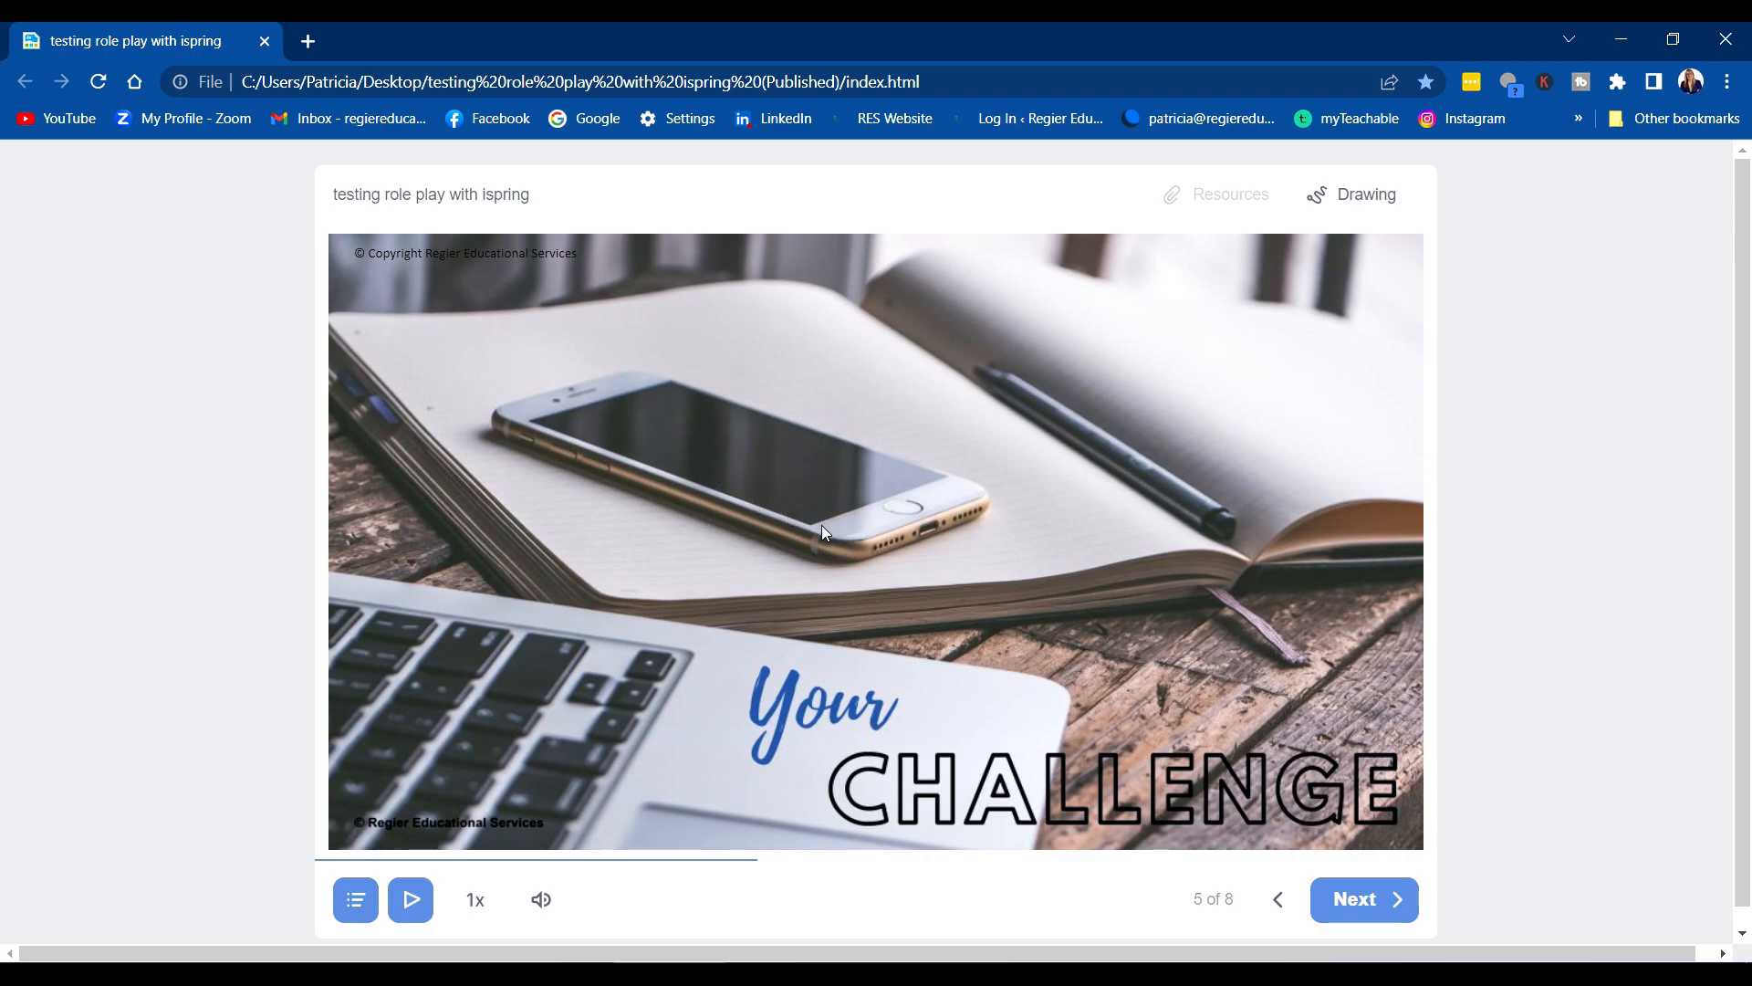
{"action": "left_click", "coordinate": [1368, 907]}
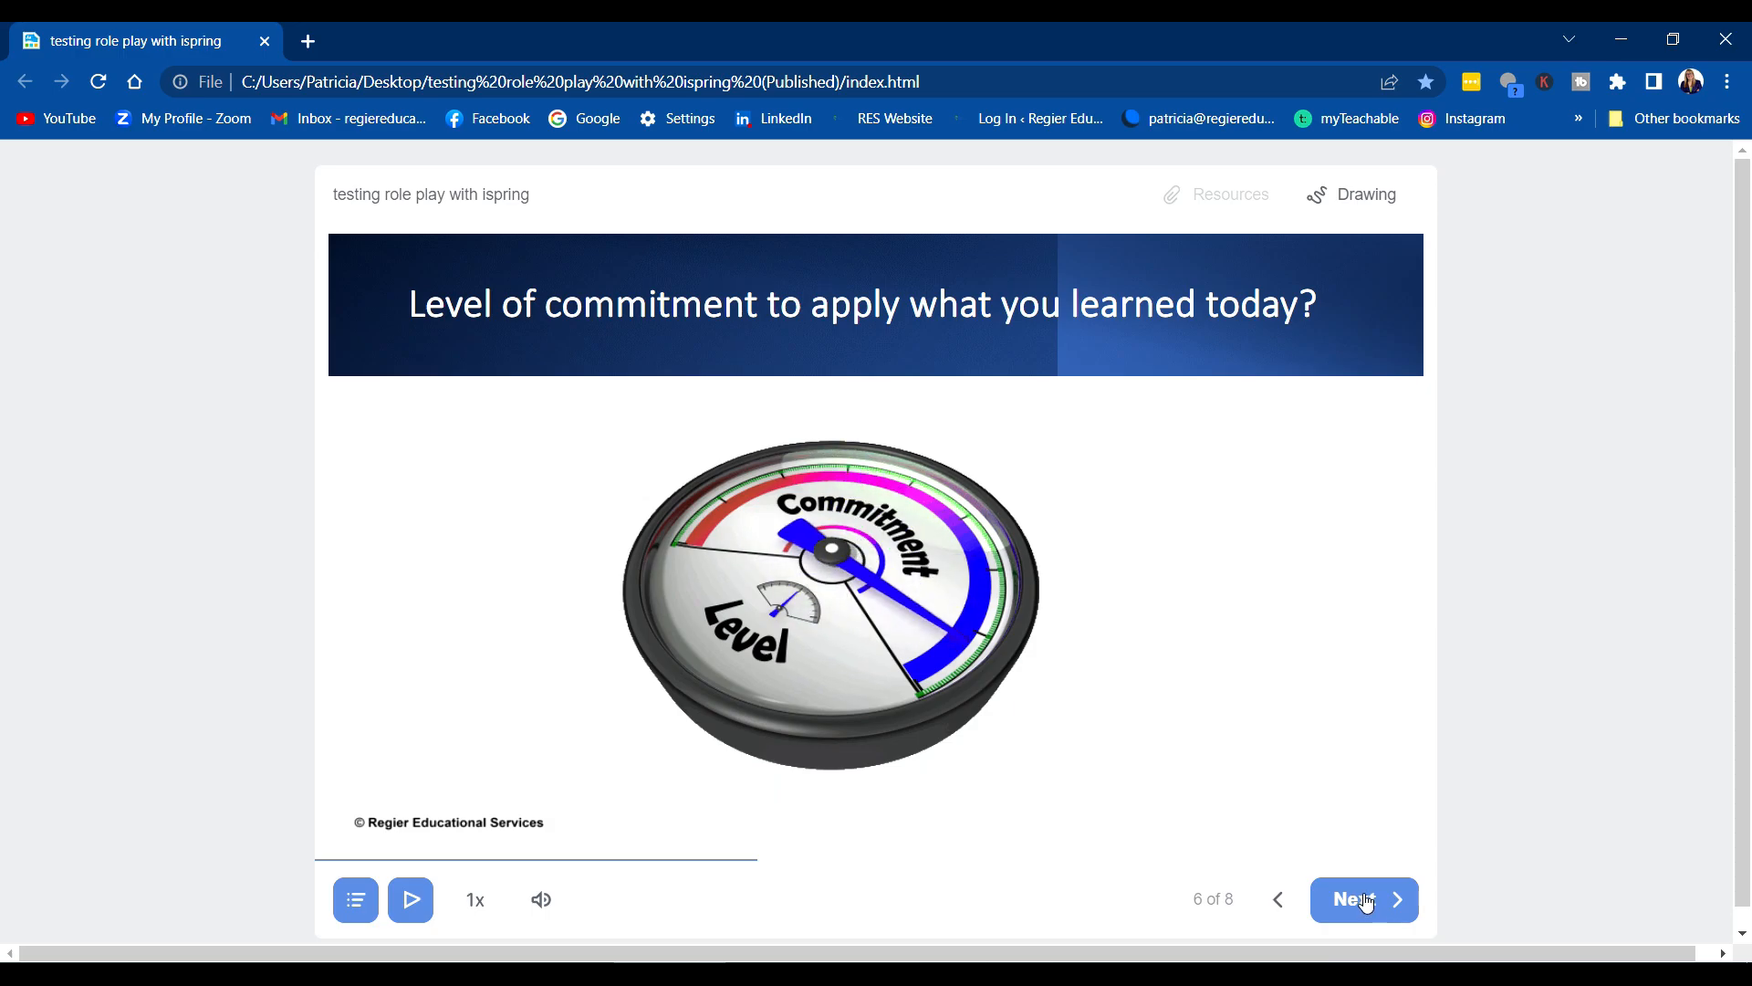
{"action": "left_click", "coordinate": [1366, 901]}
{"action": "left_click", "coordinate": [1366, 902]}
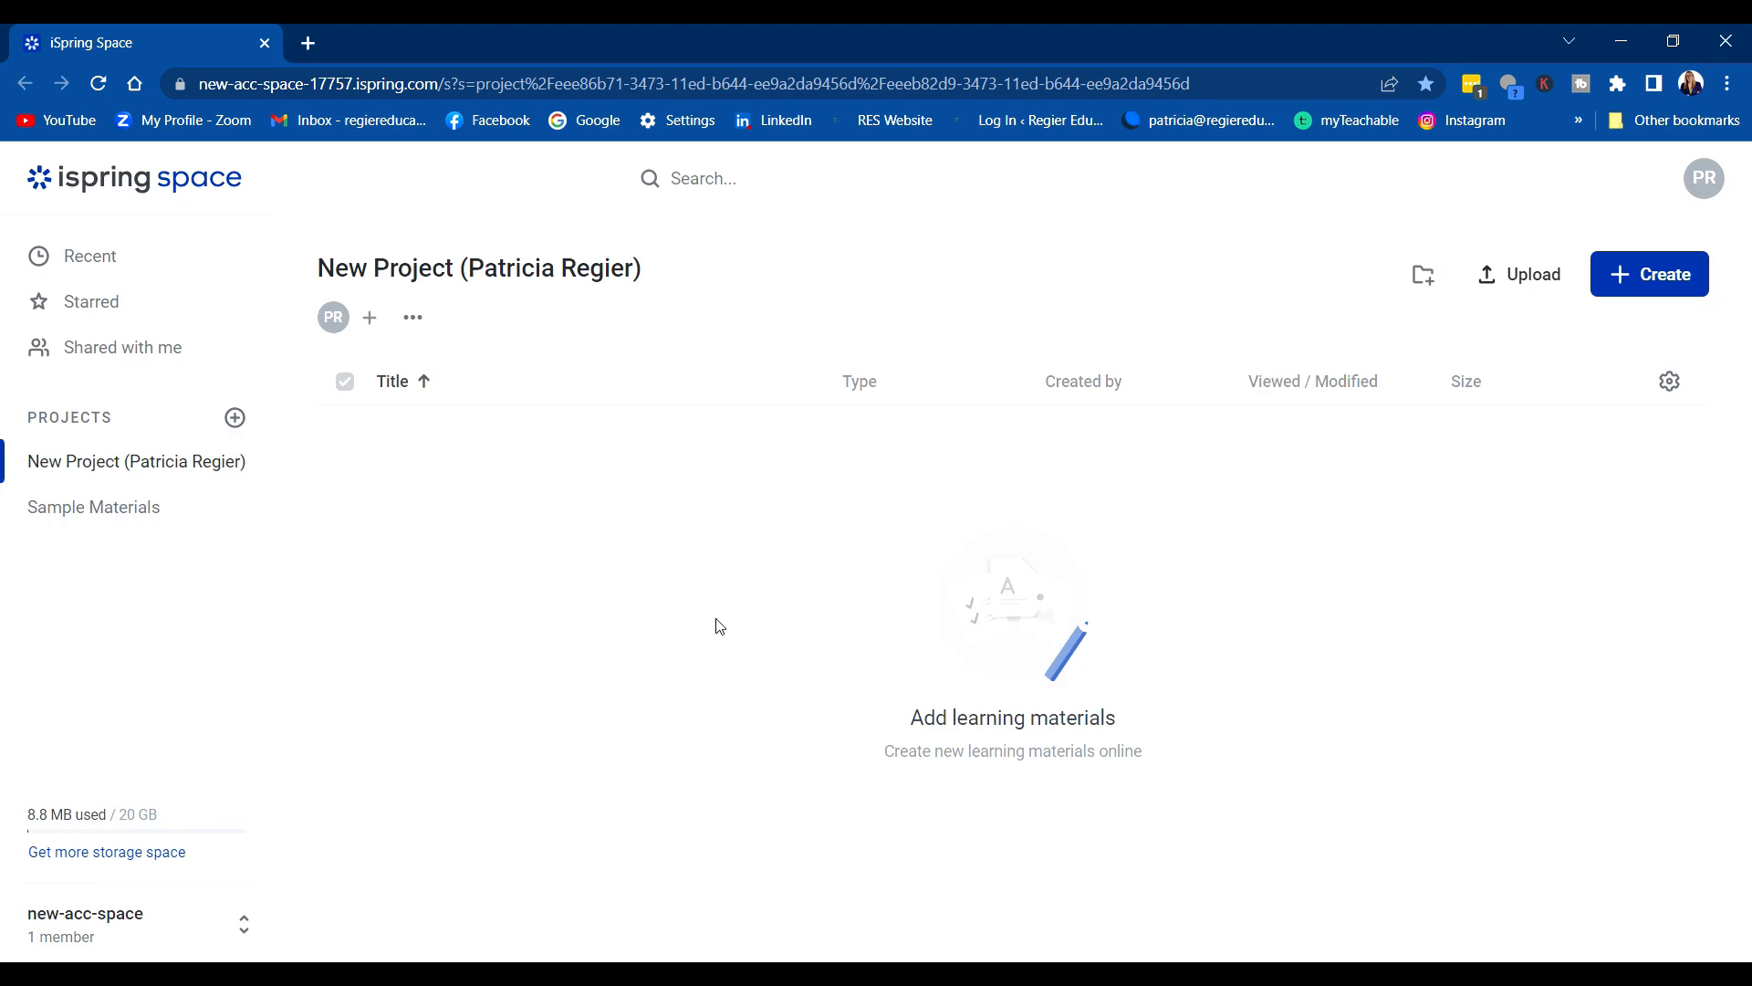
Upload testing role play with ispring.pptx to the iSpring Space project and create a page reading "Testing creating a page for a course".
{"action": "left_click", "coordinate": [1534, 276]}
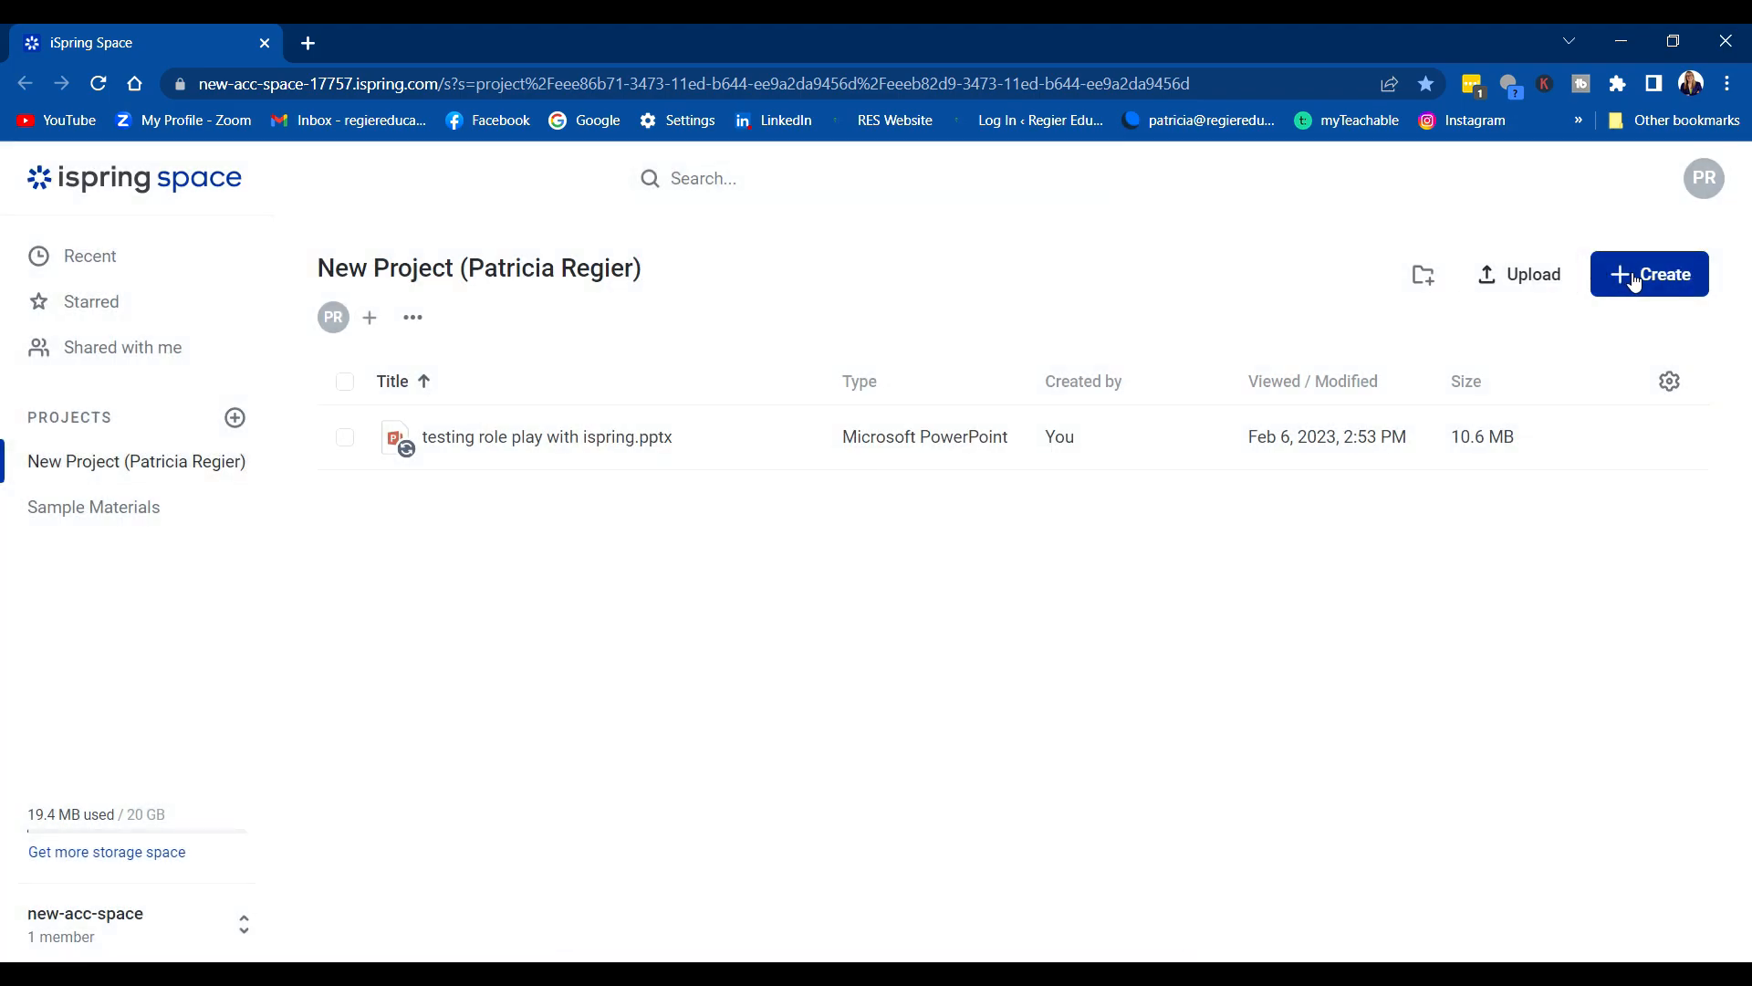
{"action": "left_click", "coordinate": [1636, 282]}
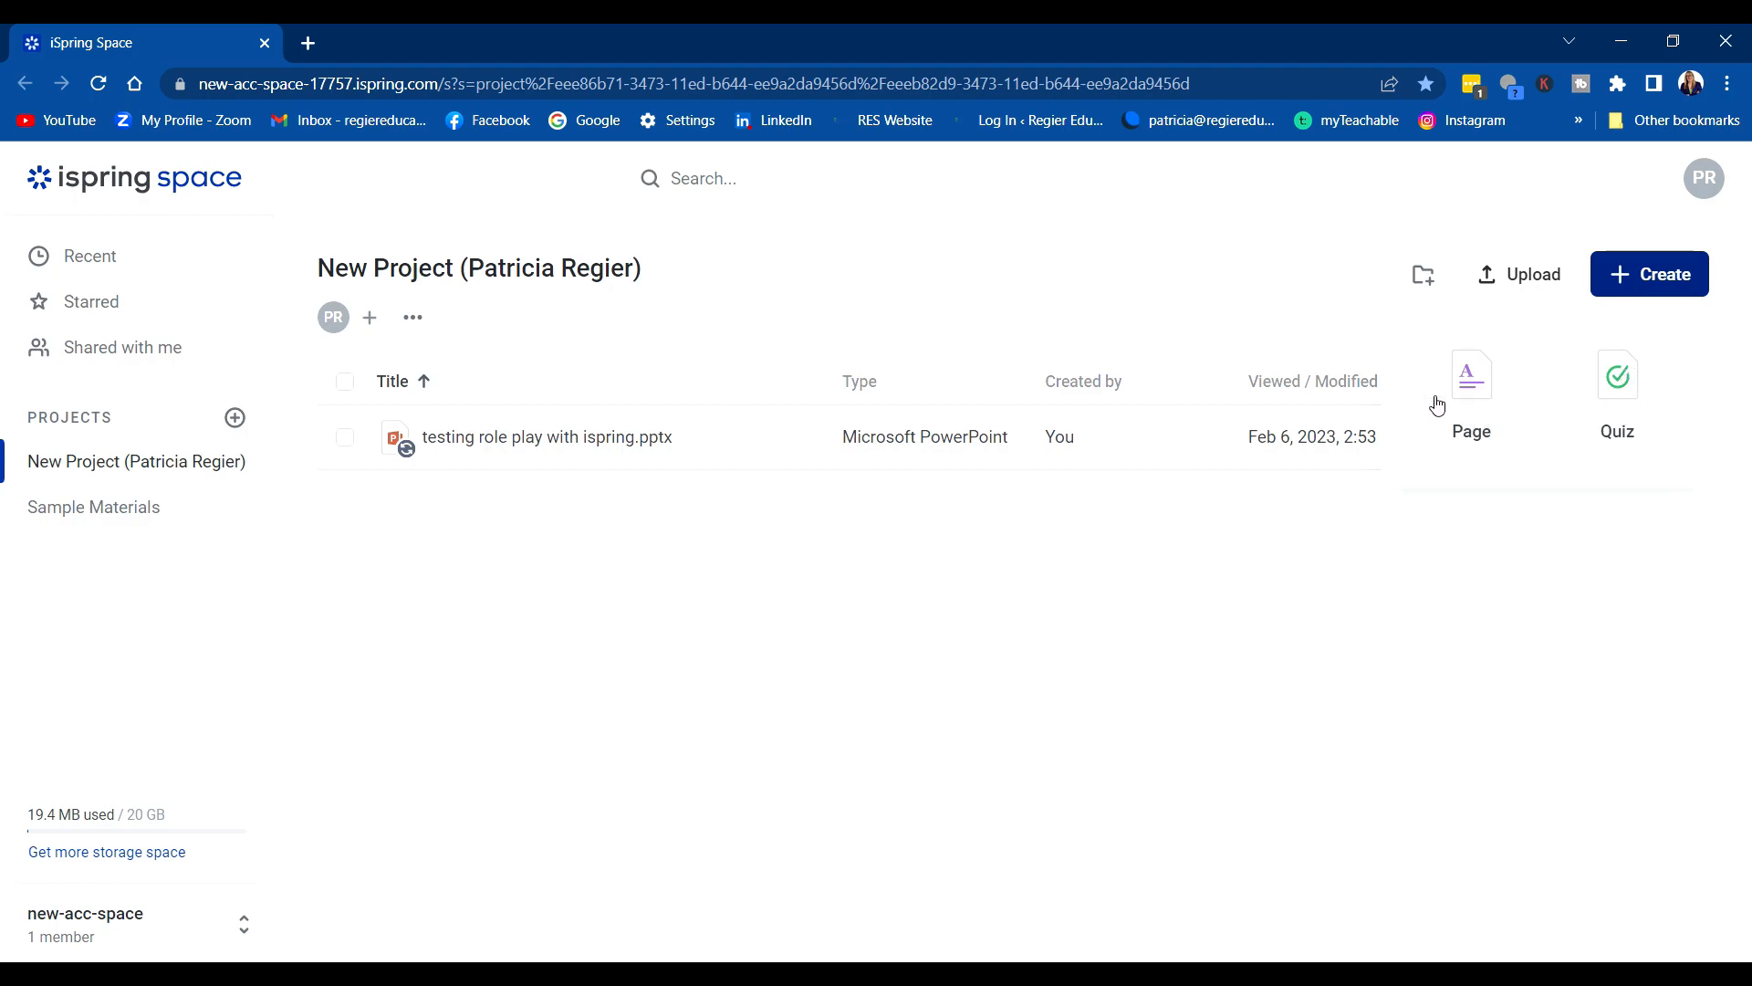
{"action": "left_click", "coordinate": [1476, 397]}
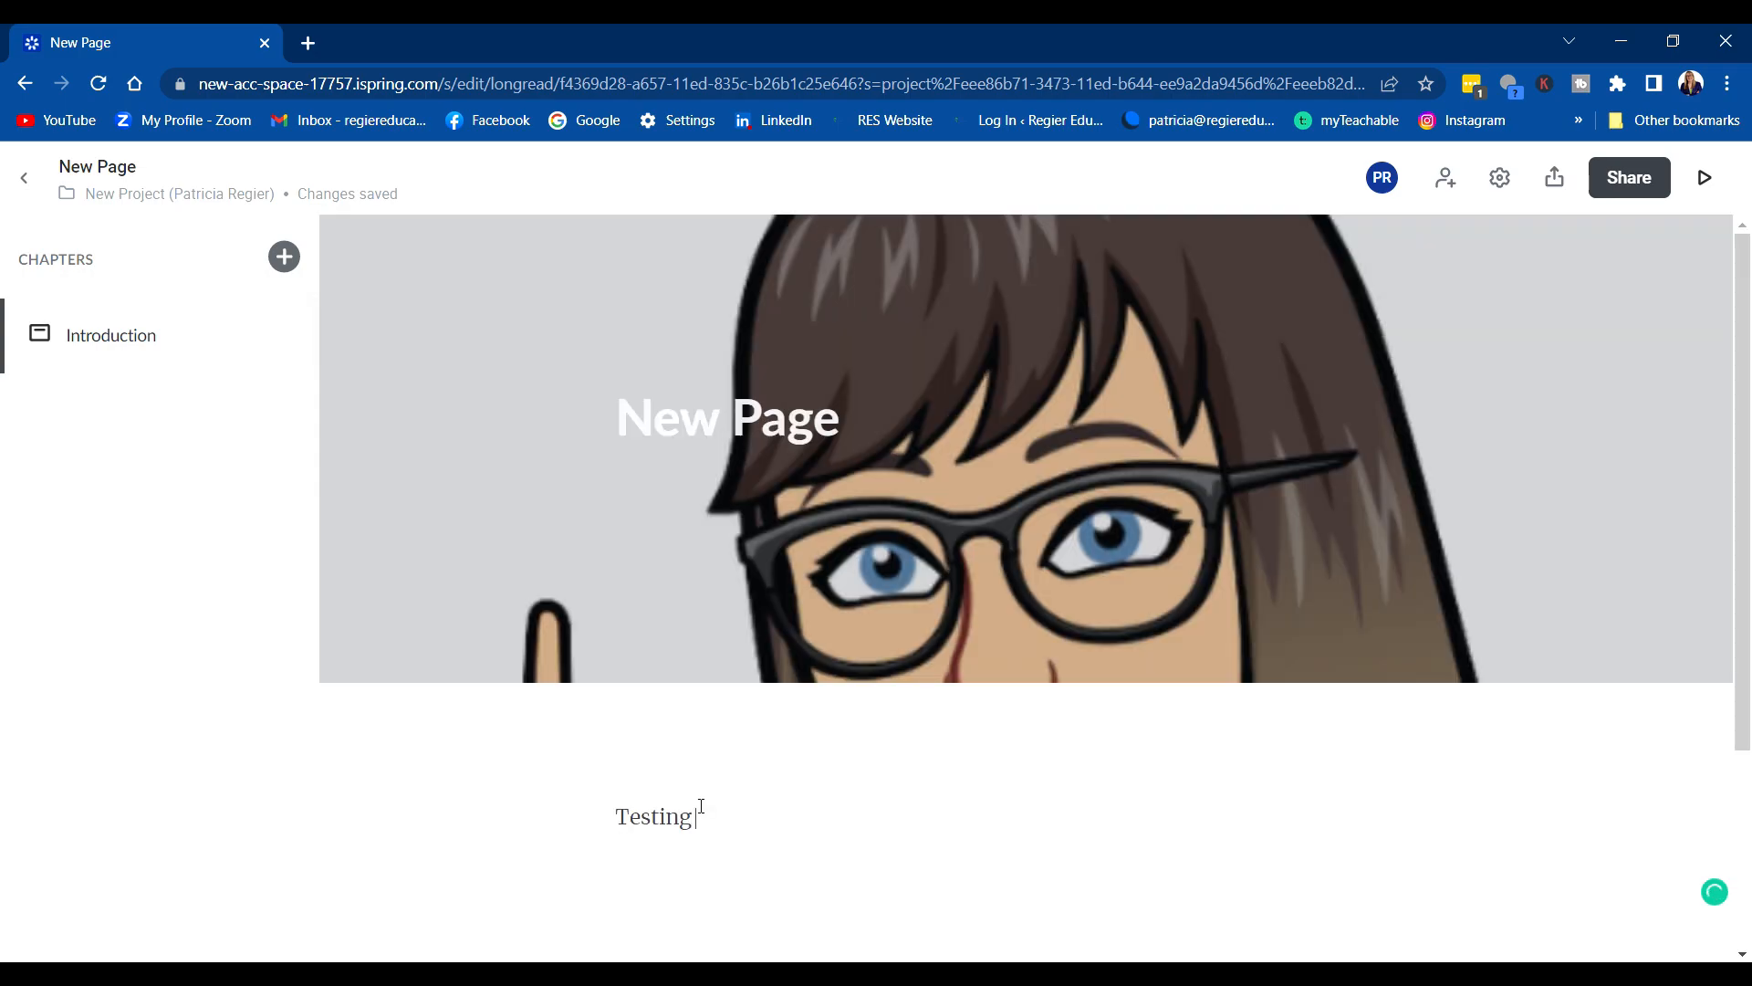
{"action": "type", "text": "creating a page for a course"}
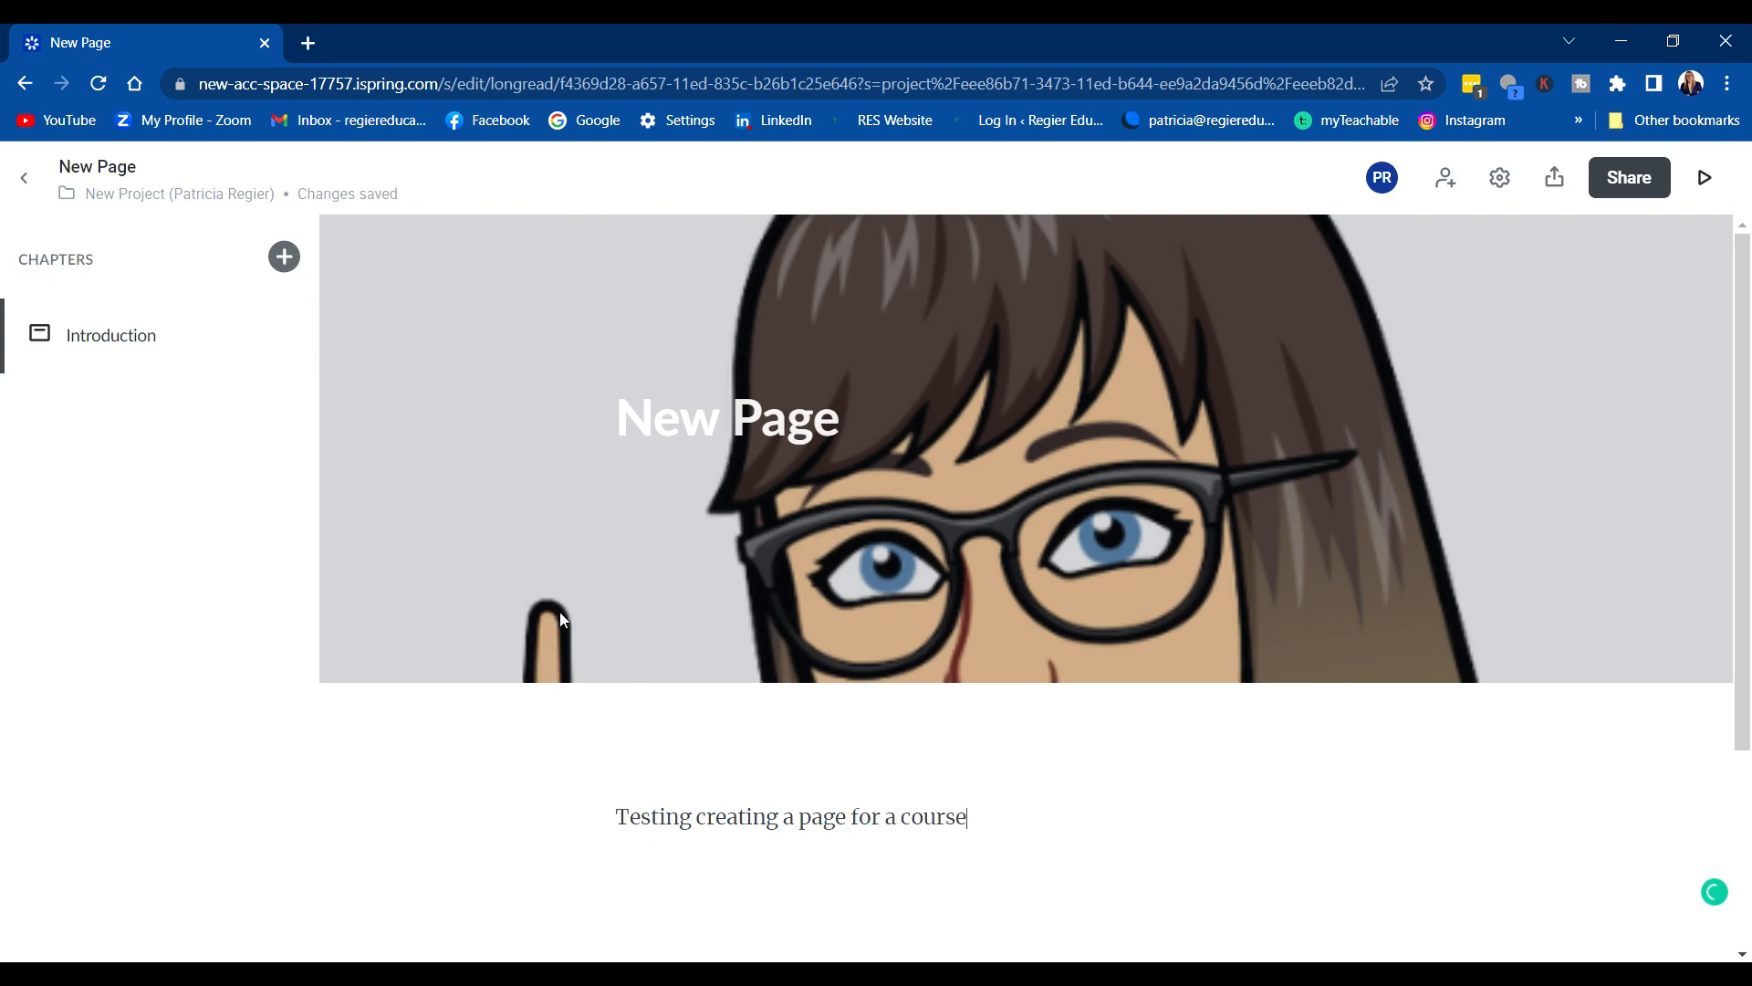
Add a new chapter after the Introduction of the page.
{"action": "left_click", "coordinate": [283, 257]}
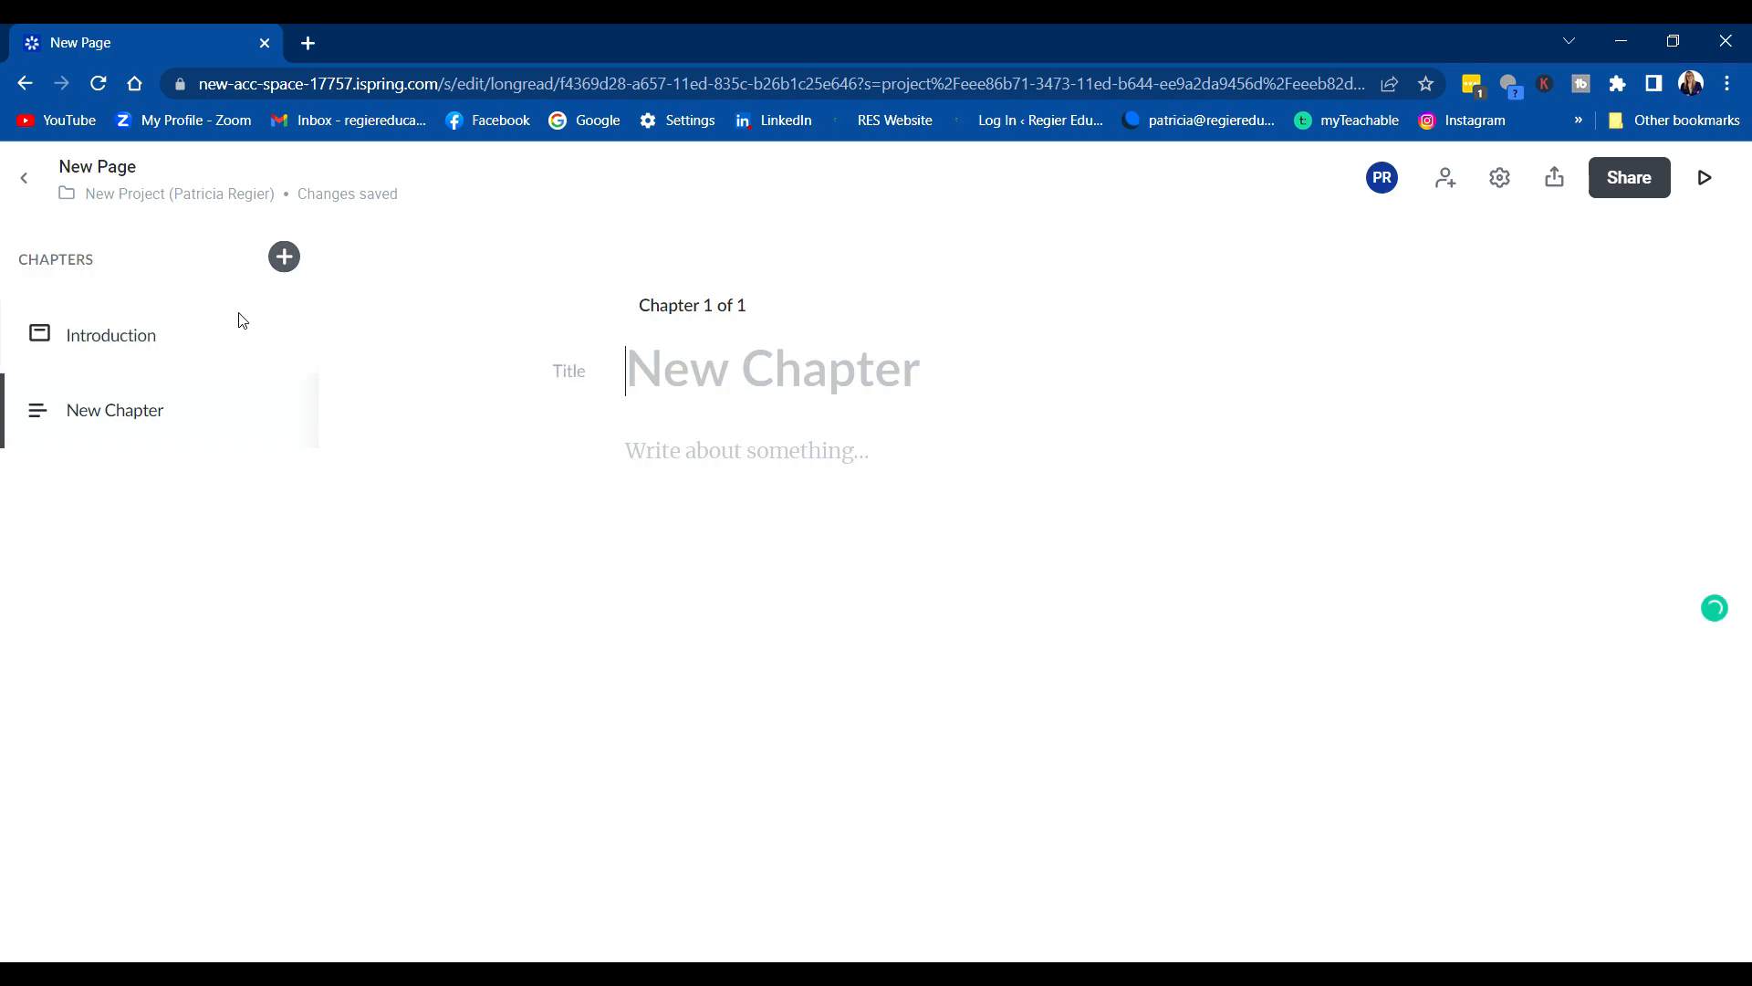
{"action": "left_click", "coordinate": [704, 374]}
{"action": "type", "text": "I"}
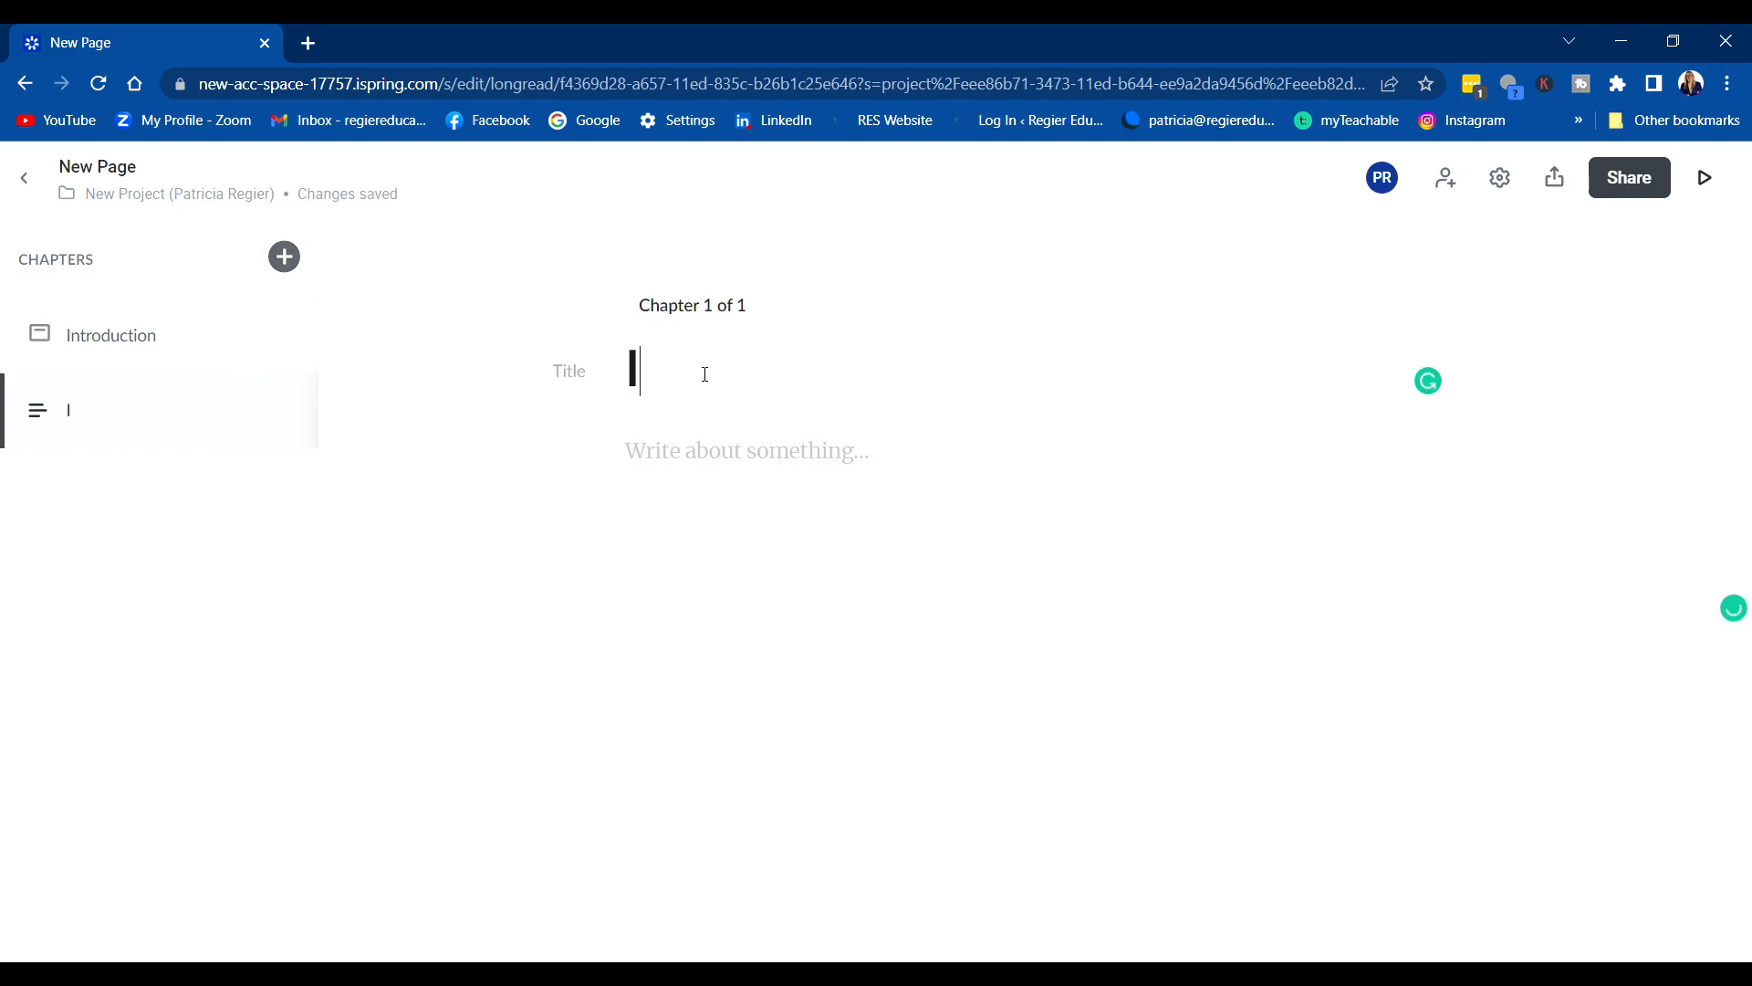
{"action": "type", "text": "ntroduction to"}
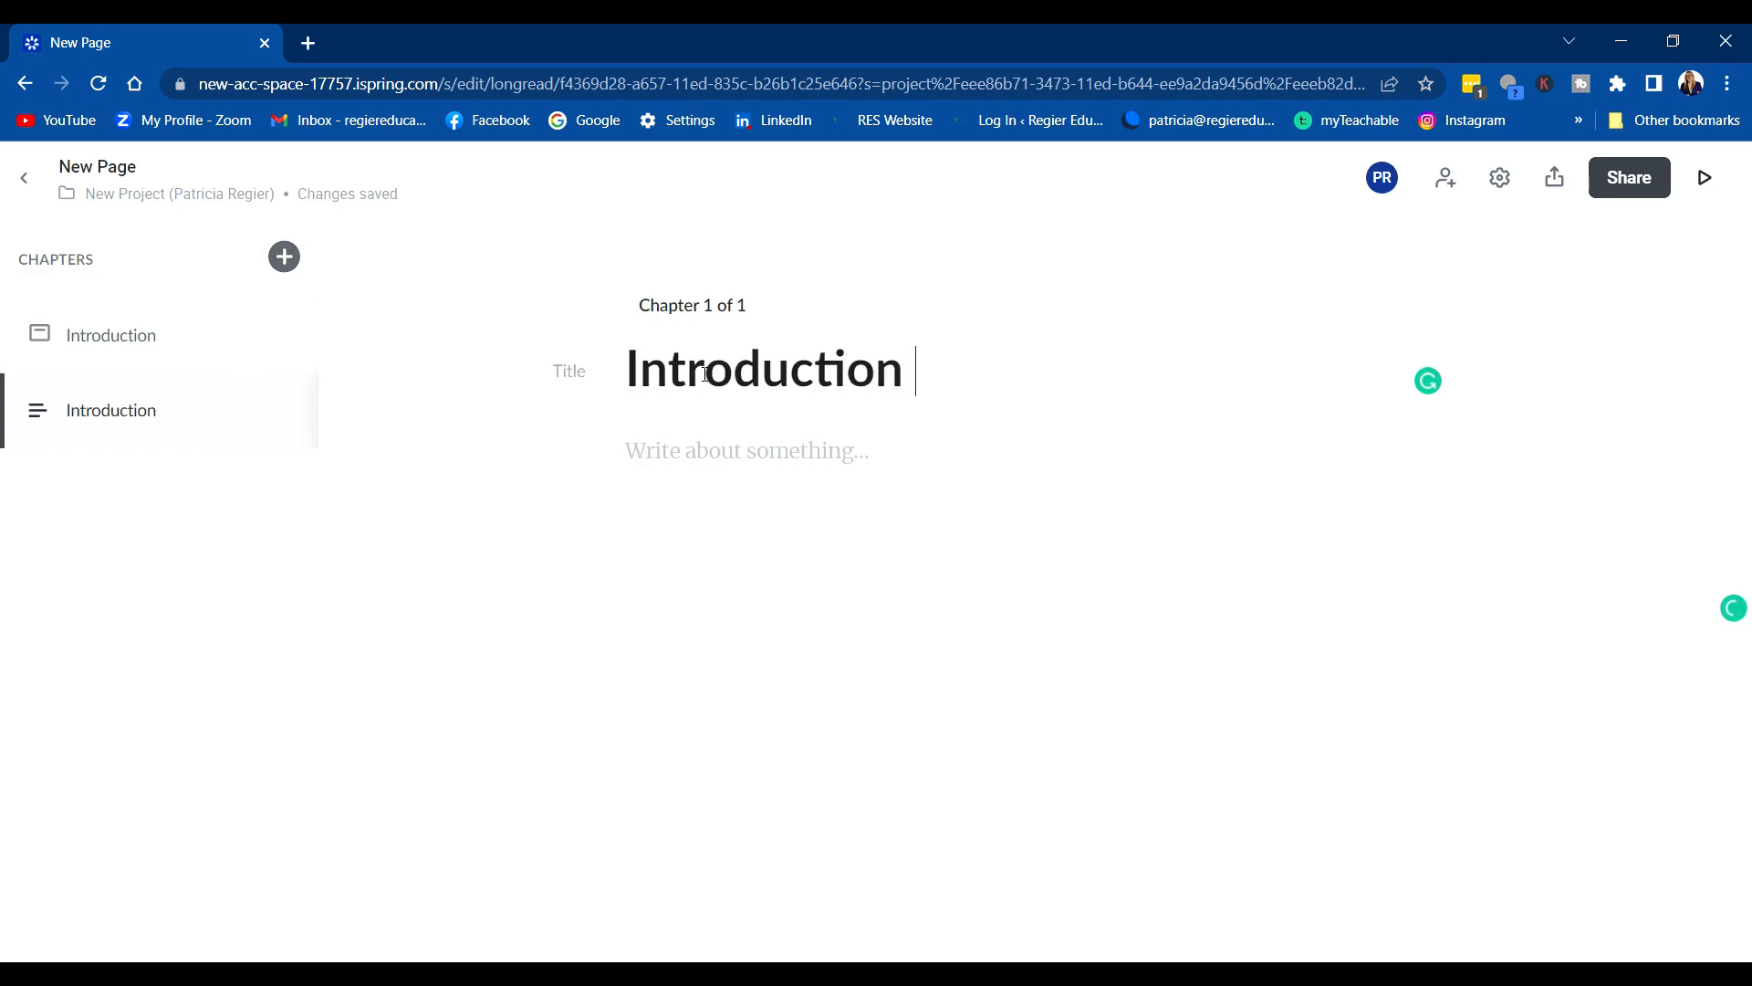
{"action": "key", "text": "BackSpace"}
{"action": "key", "text": "BackSpace"}
{"action": "key", "text": "BackSpace"}
{"action": "key", "text": "BackSpace"}
{"action": "key", "text": "BackSpace"}
{"action": "key", "text": "BackSpace"}
{"action": "key", "text": "BackSpace"}
{"action": "key", "text": "BackSpace"}
{"action": "key", "text": "BackSpace"}
{"action": "key", "text": "BackSpace"}
{"action": "key", "text": "BackSpace"}
{"action": "key", "text": "BackSpace"}
{"action": "key", "text": "BackSpace"}
{"action": "key", "text": "BackSpace"}
{"action": "key", "text": "BackSpace"}
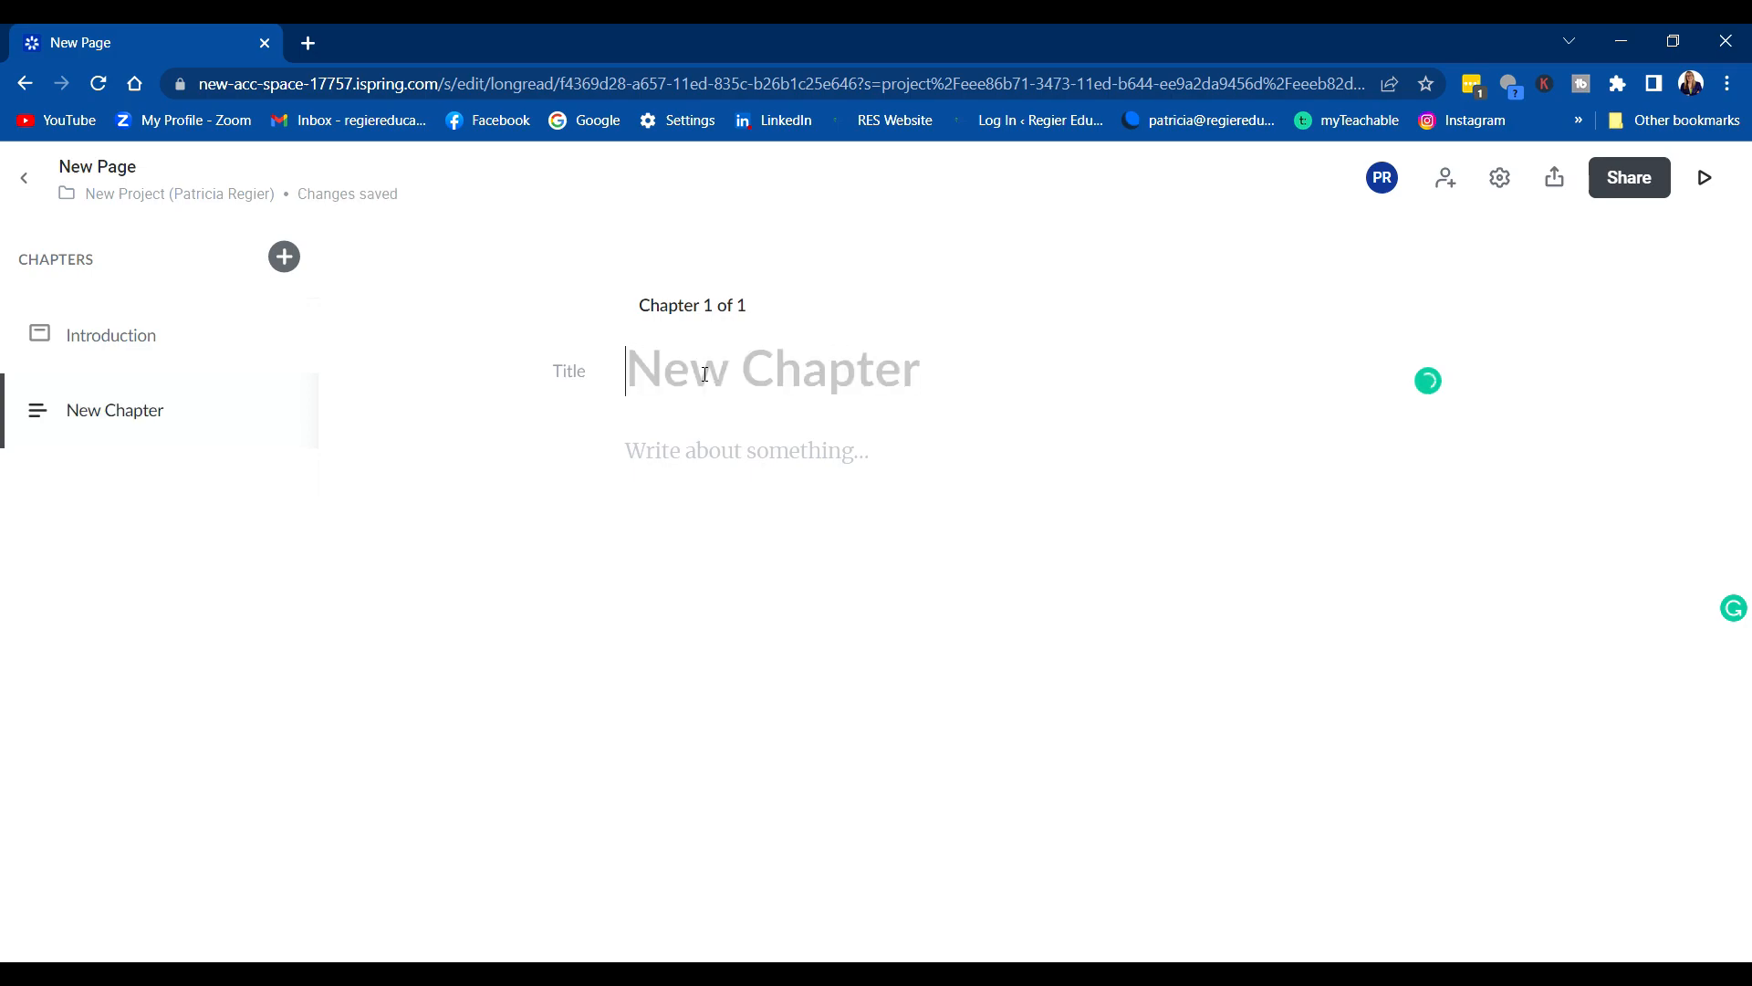
Title the new chapter "Learn how to learn" and write "Expectations - how to use this course" as its body text.
{"action": "type", "text": "Learn how to learn"}
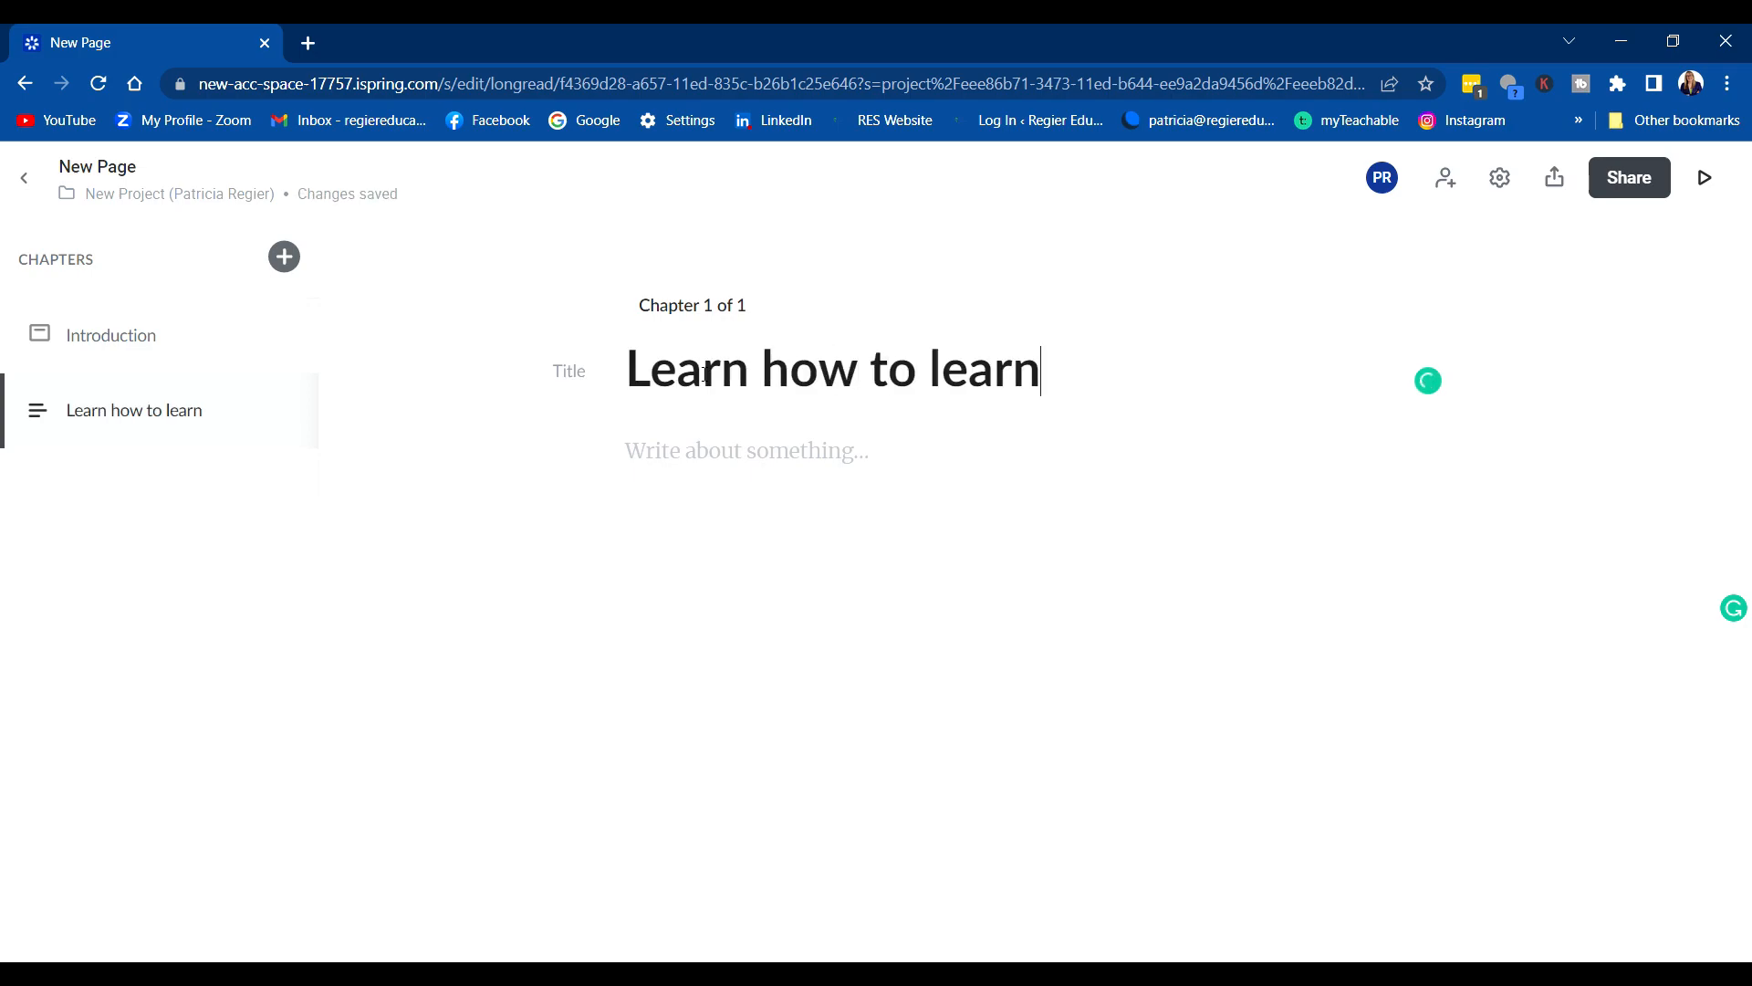
{"action": "left_click", "coordinate": [657, 450]}
{"action": "type", "text": "Ex"}
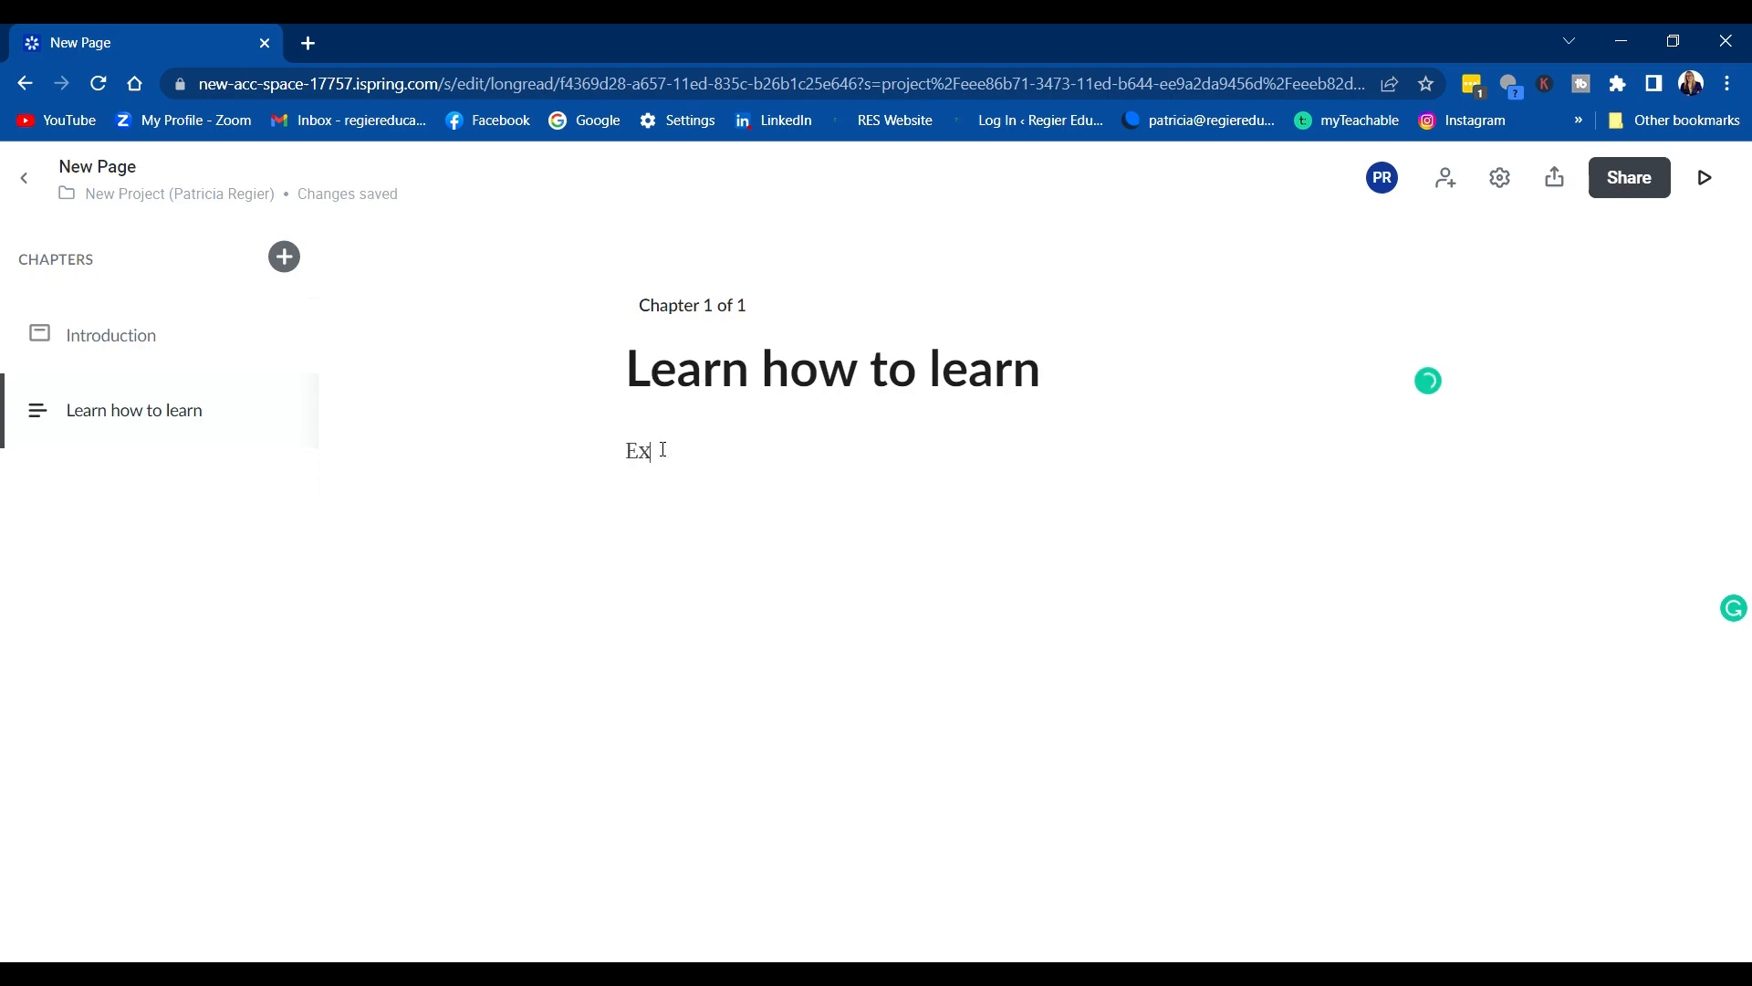
{"action": "type", "text": "pectations - how to use this course"}
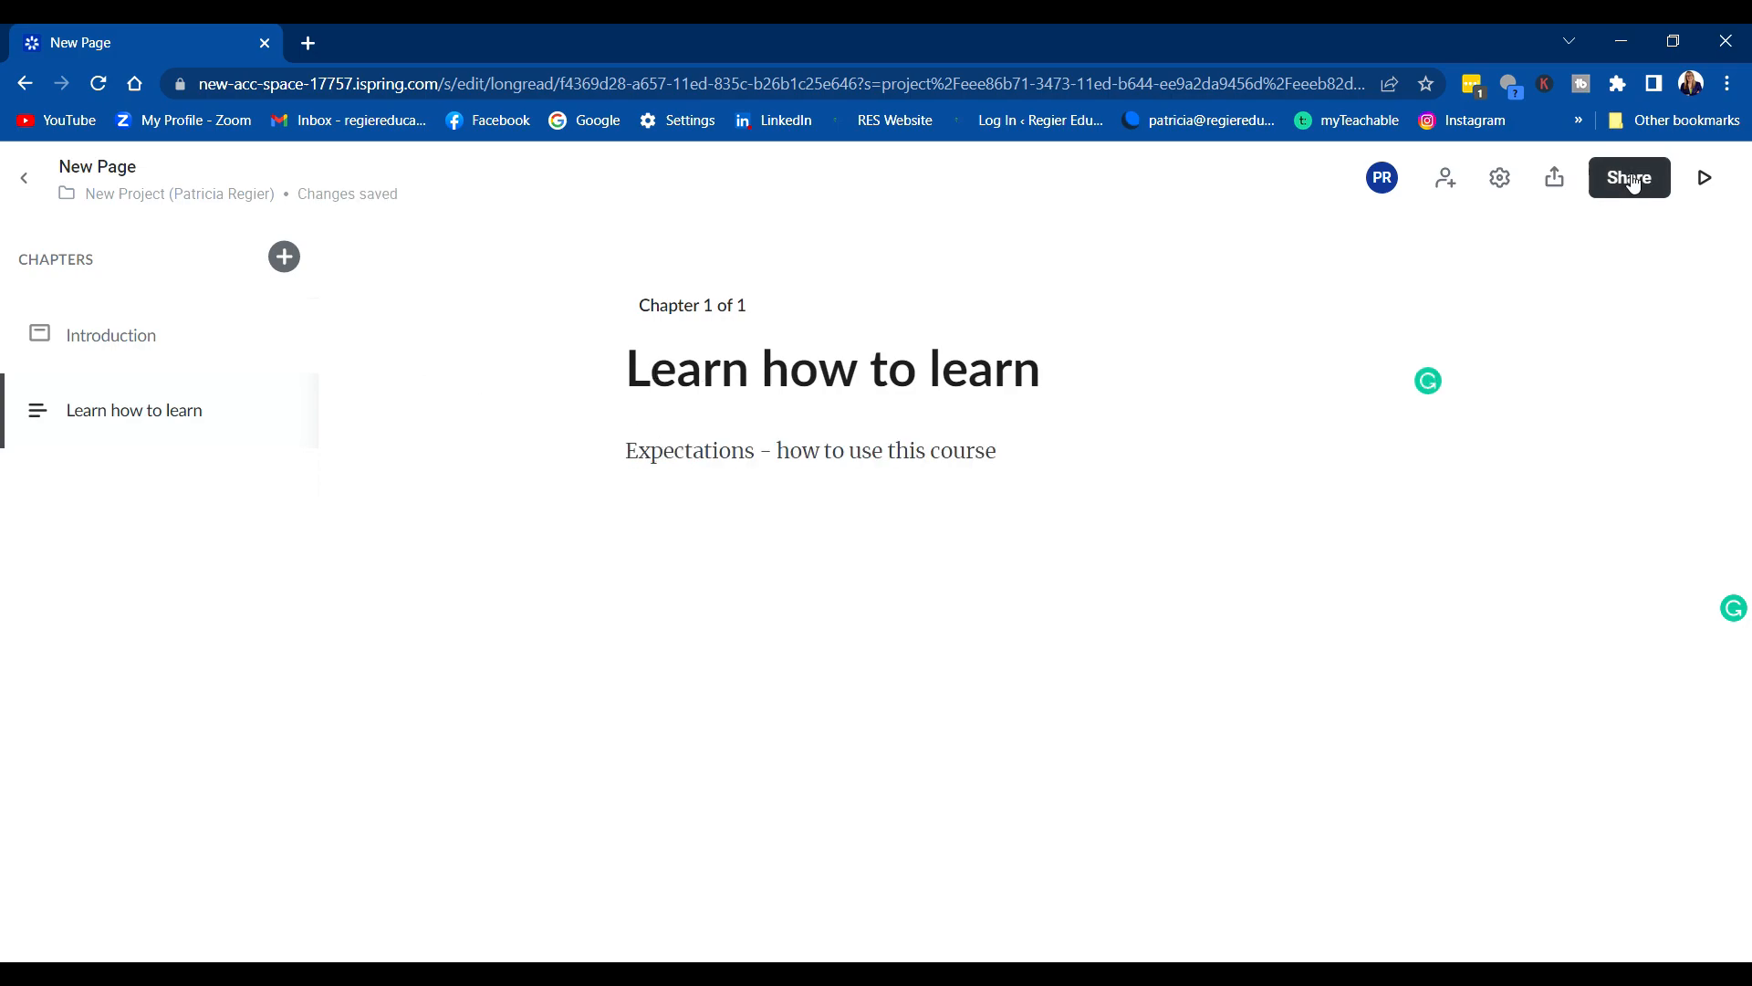
Open the sharing settings of the new page.
{"action": "left_click", "coordinate": [1632, 182]}
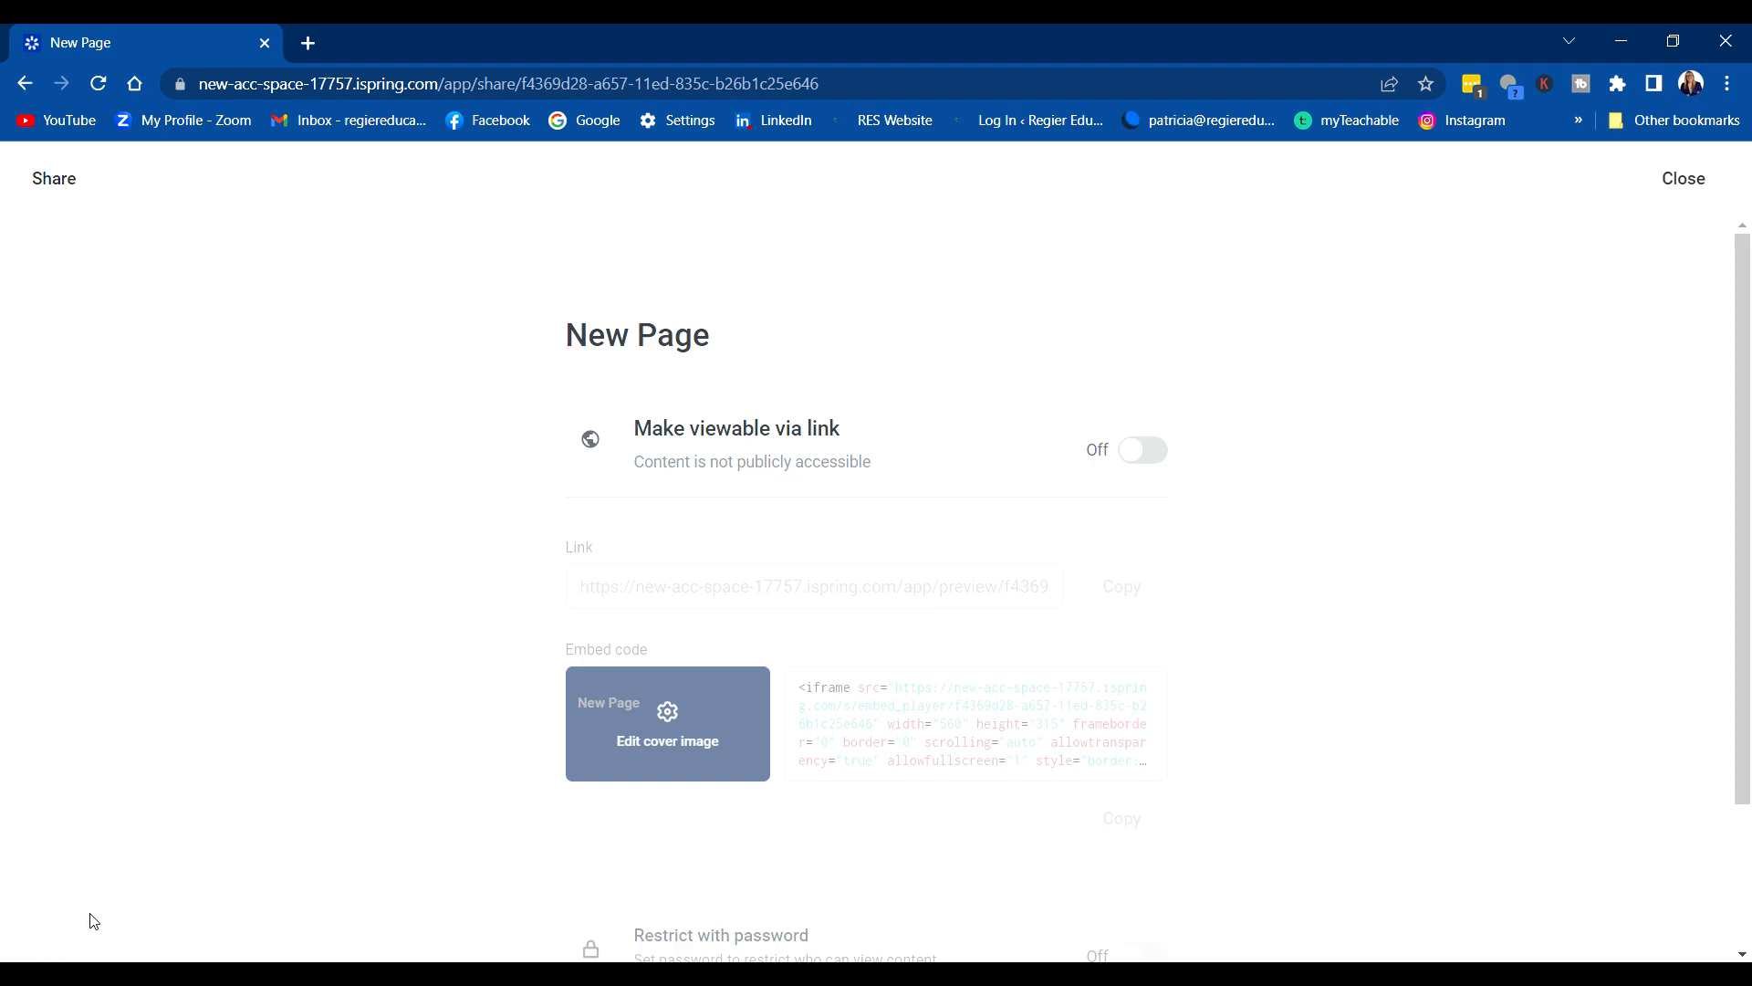
Close the page's sharing settings and create a new quiz in the project.
{"action": "left_click", "coordinate": [1682, 180]}
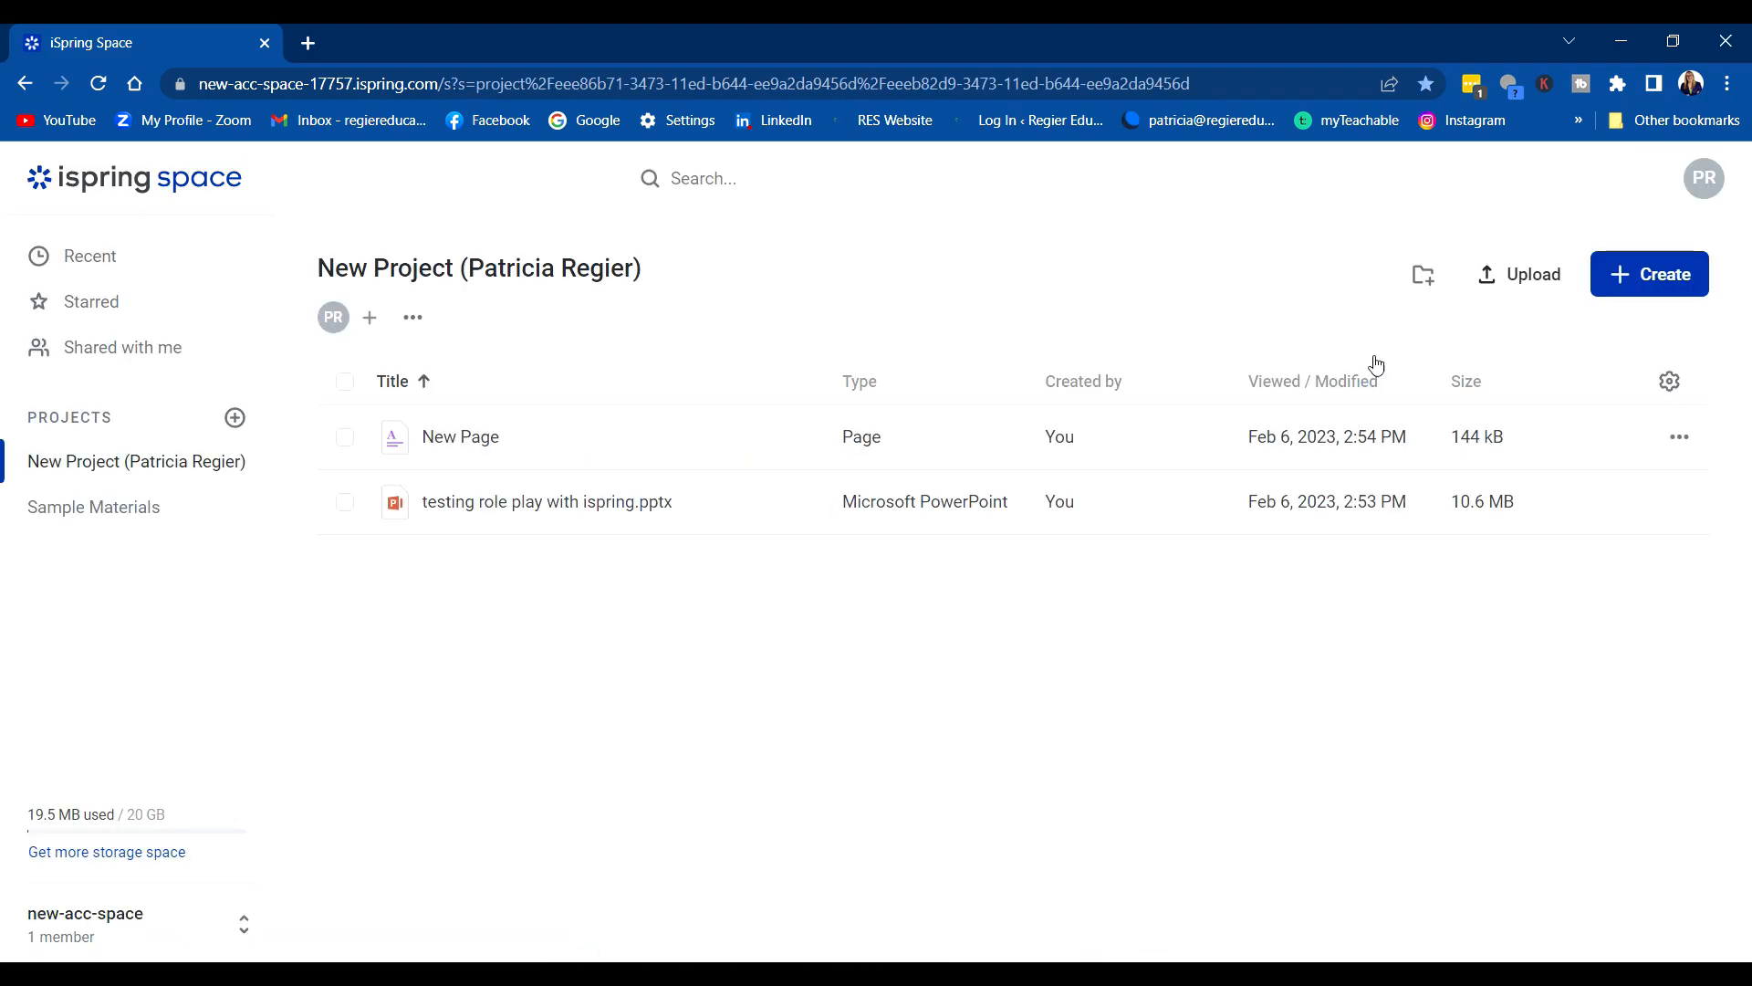
{"action": "left_click", "coordinate": [1620, 297]}
{"action": "left_click", "coordinate": [1620, 388]}
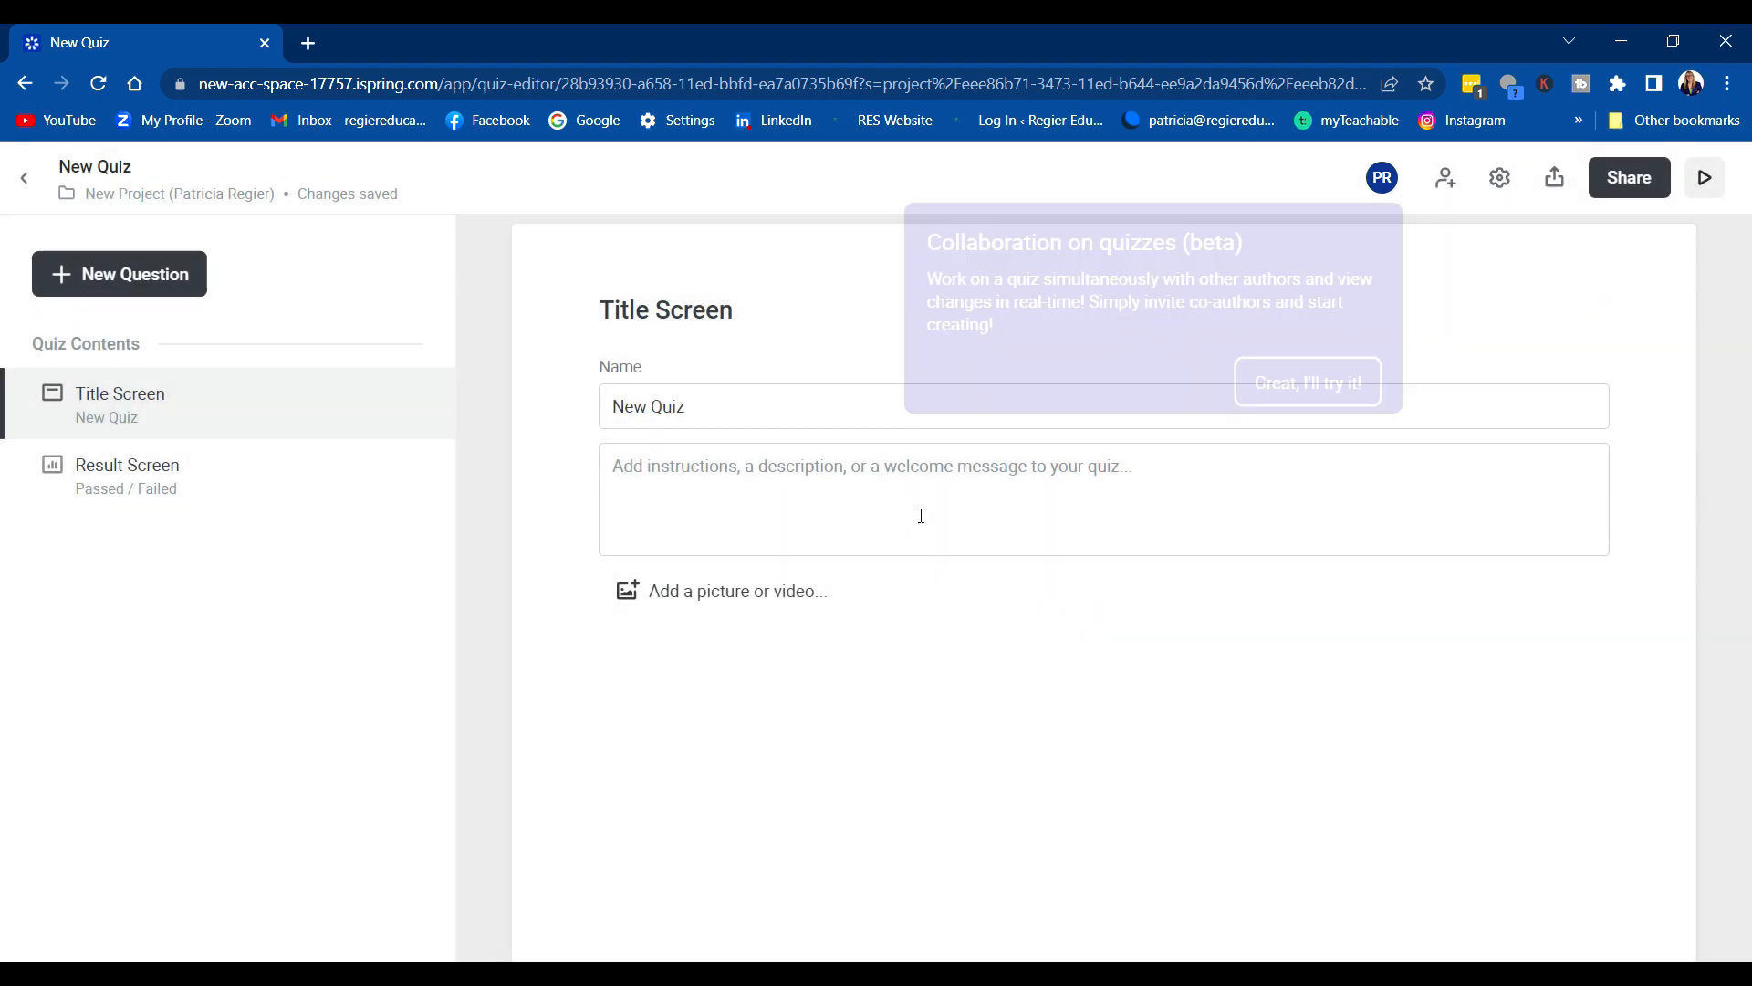
Preview testing role play with ispring.pptx from the project, page forward through its slides to slide 5, and close the preview.
{"action": "left_click", "coordinate": [498, 567]}
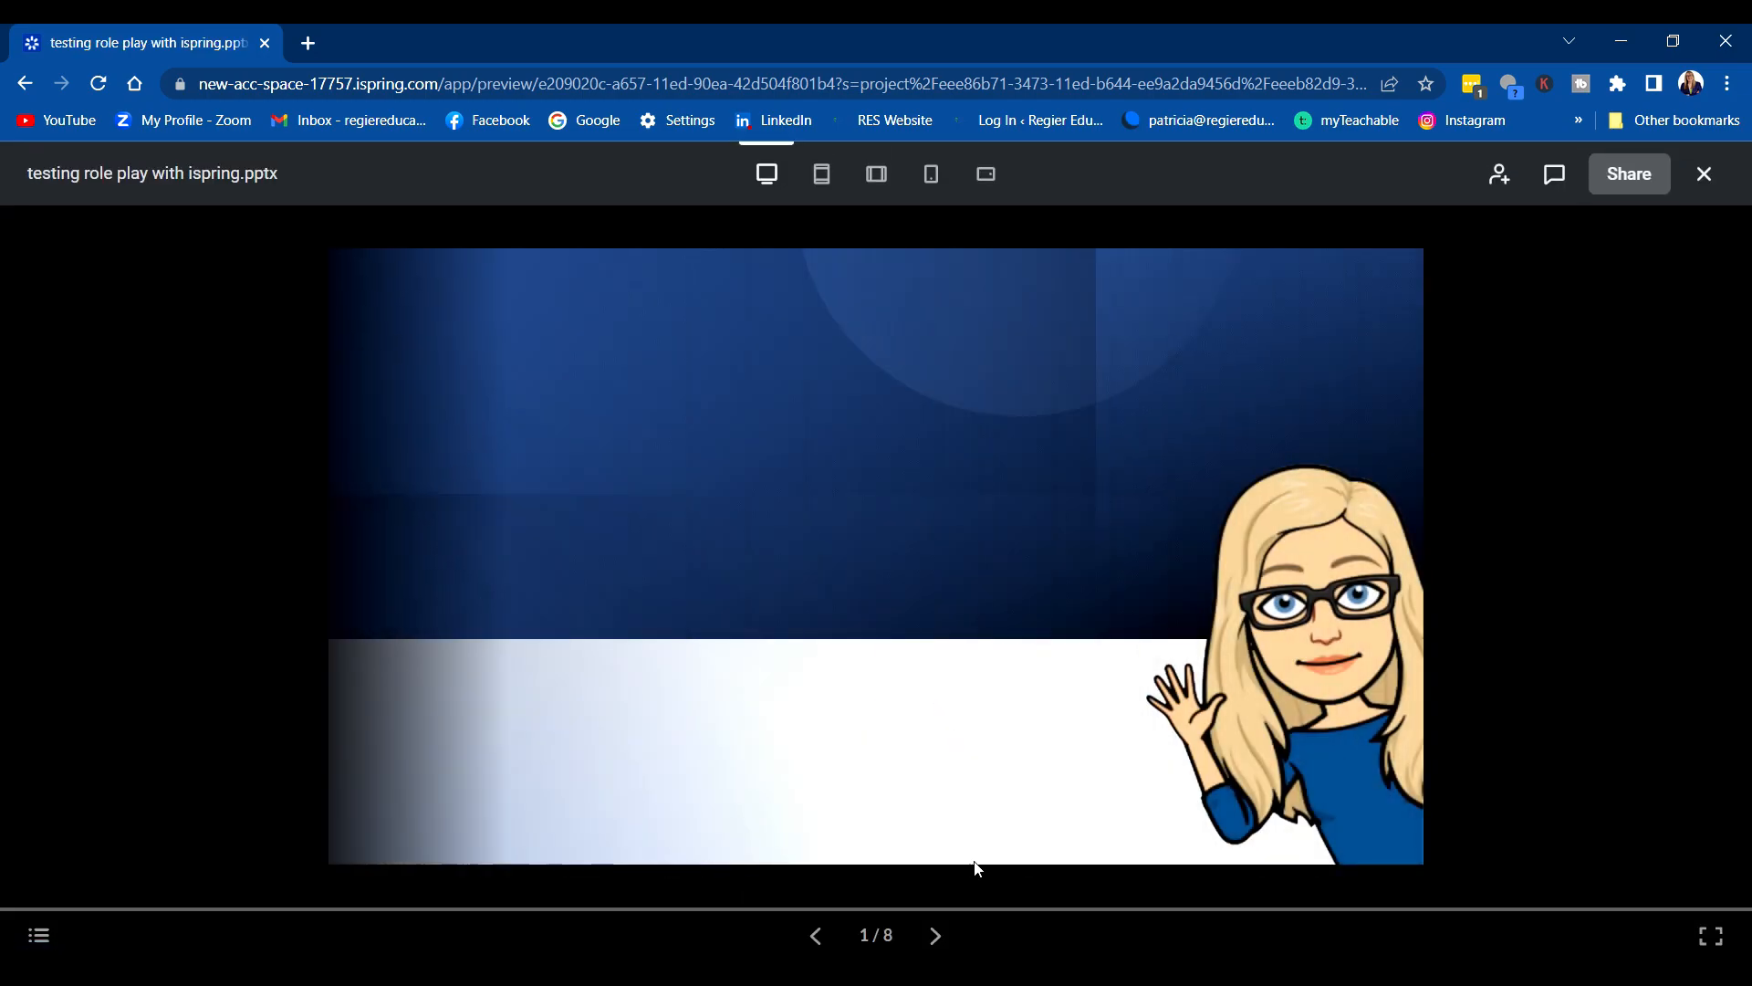
{"action": "left_click", "coordinate": [935, 936]}
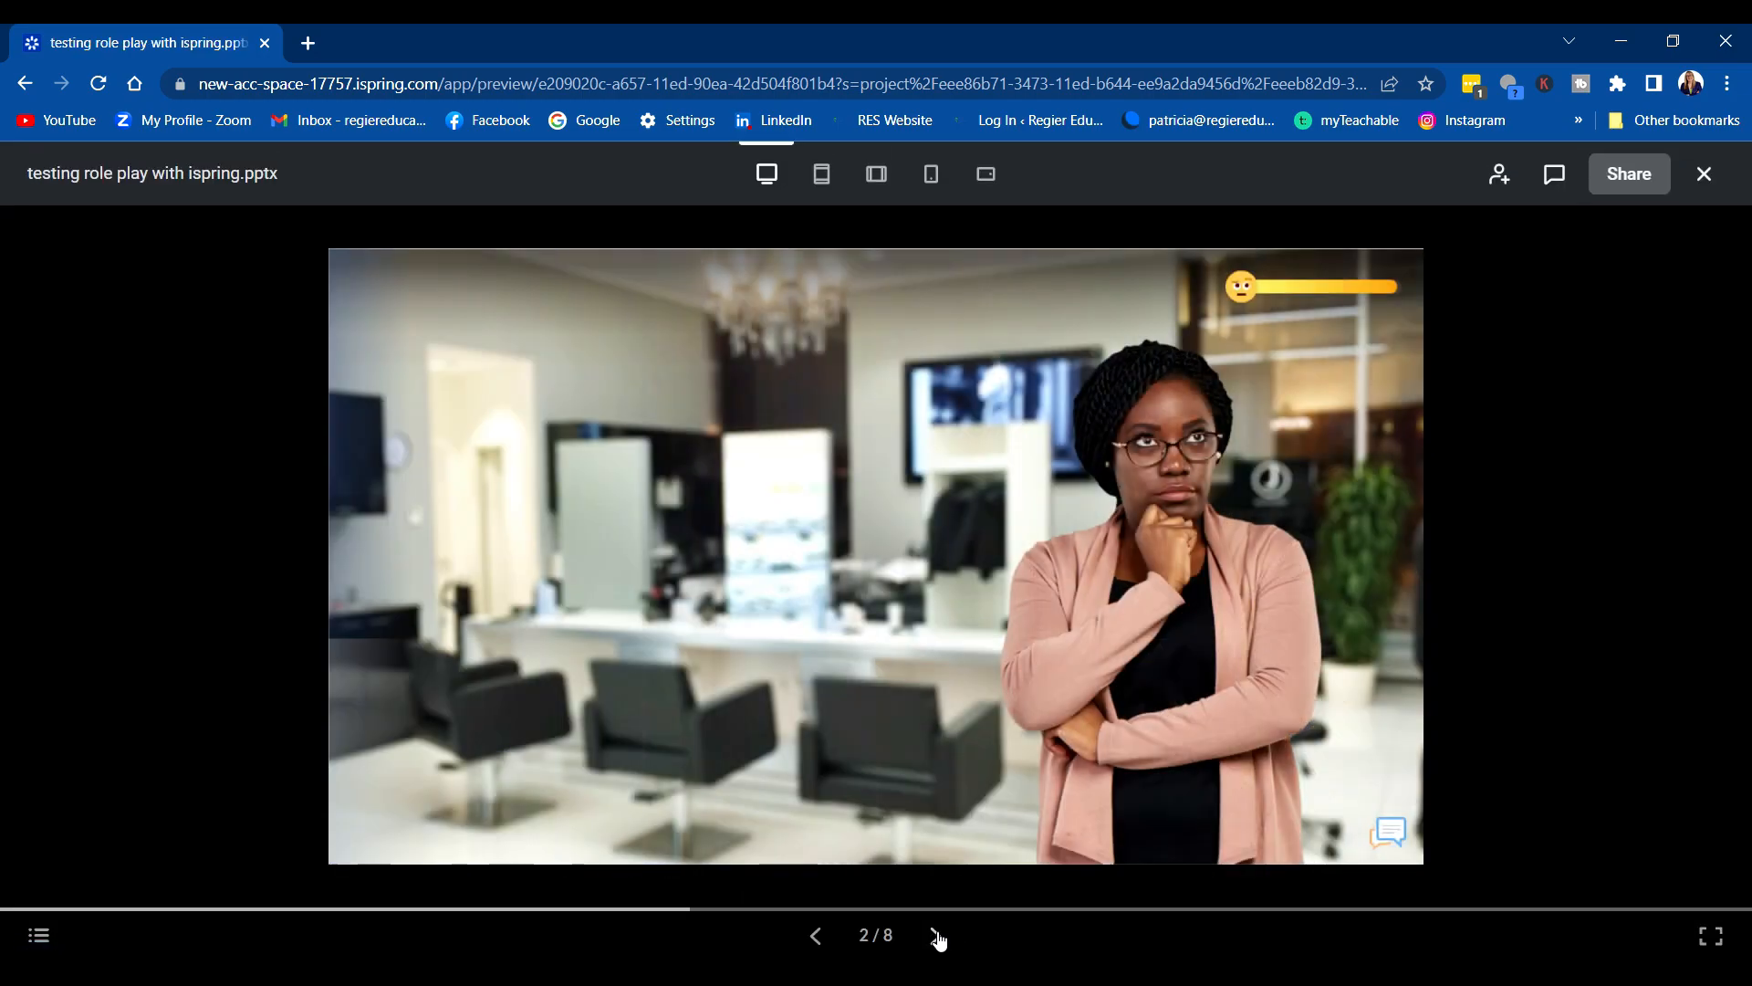
{"action": "left_click", "coordinate": [935, 935]}
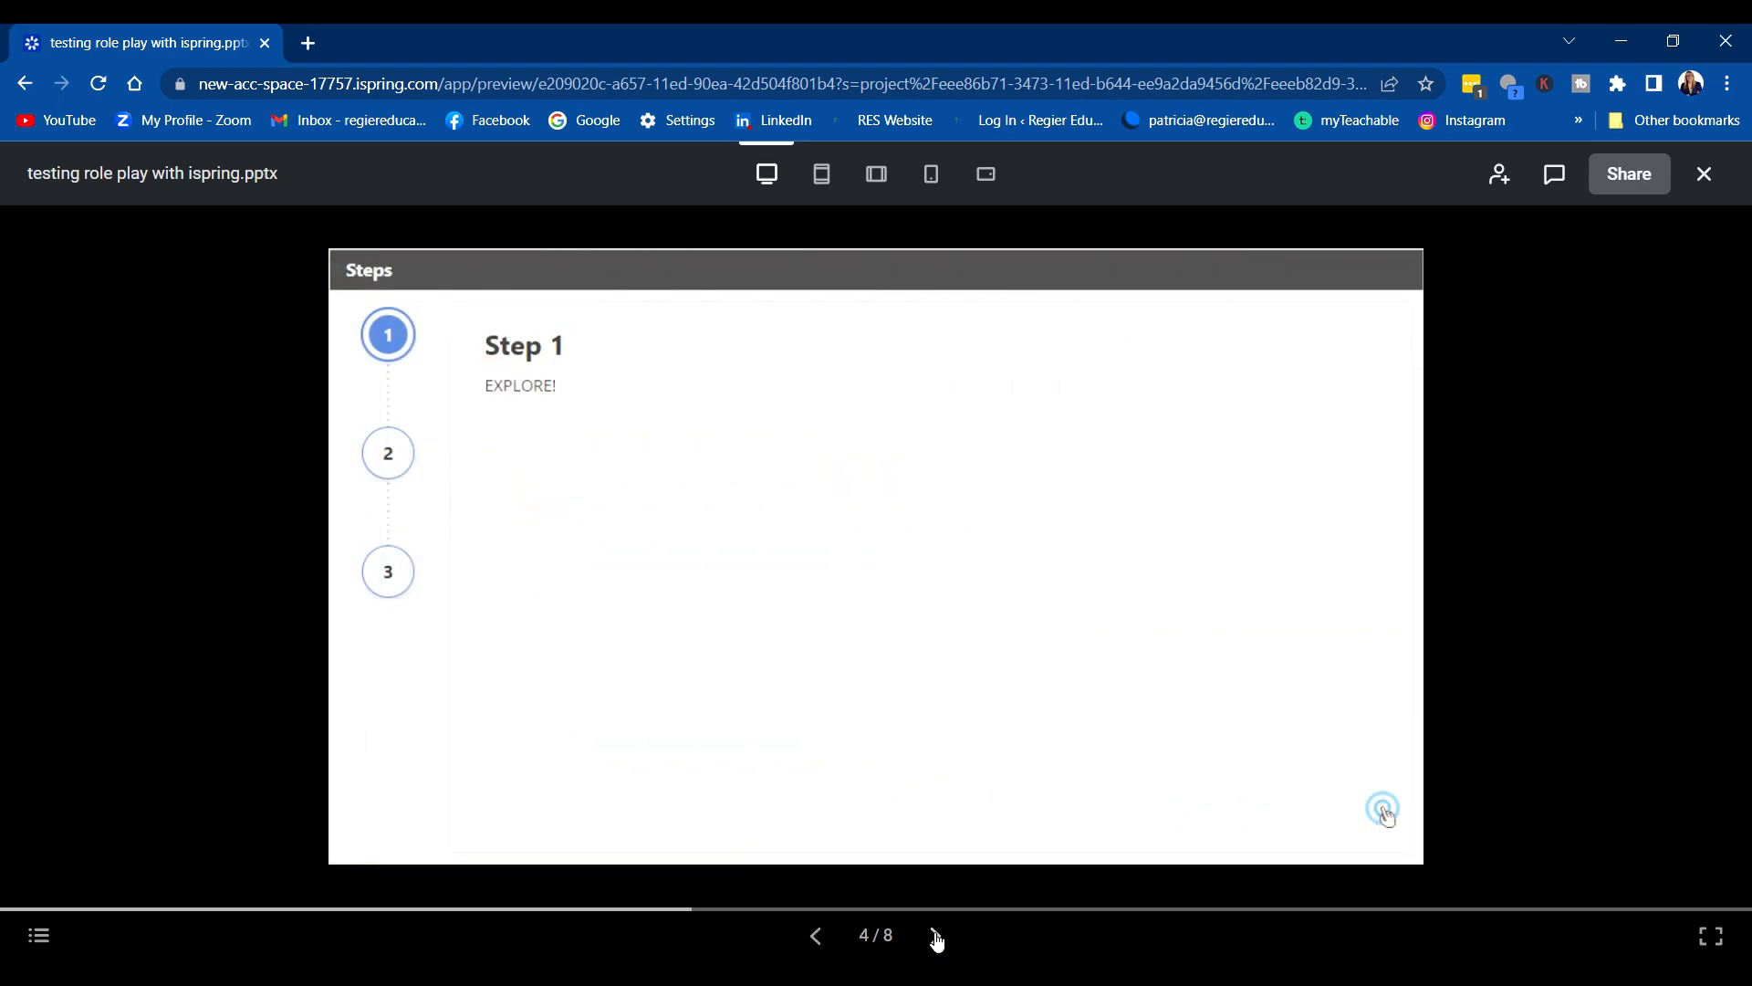
{"action": "left_click", "coordinate": [935, 935]}
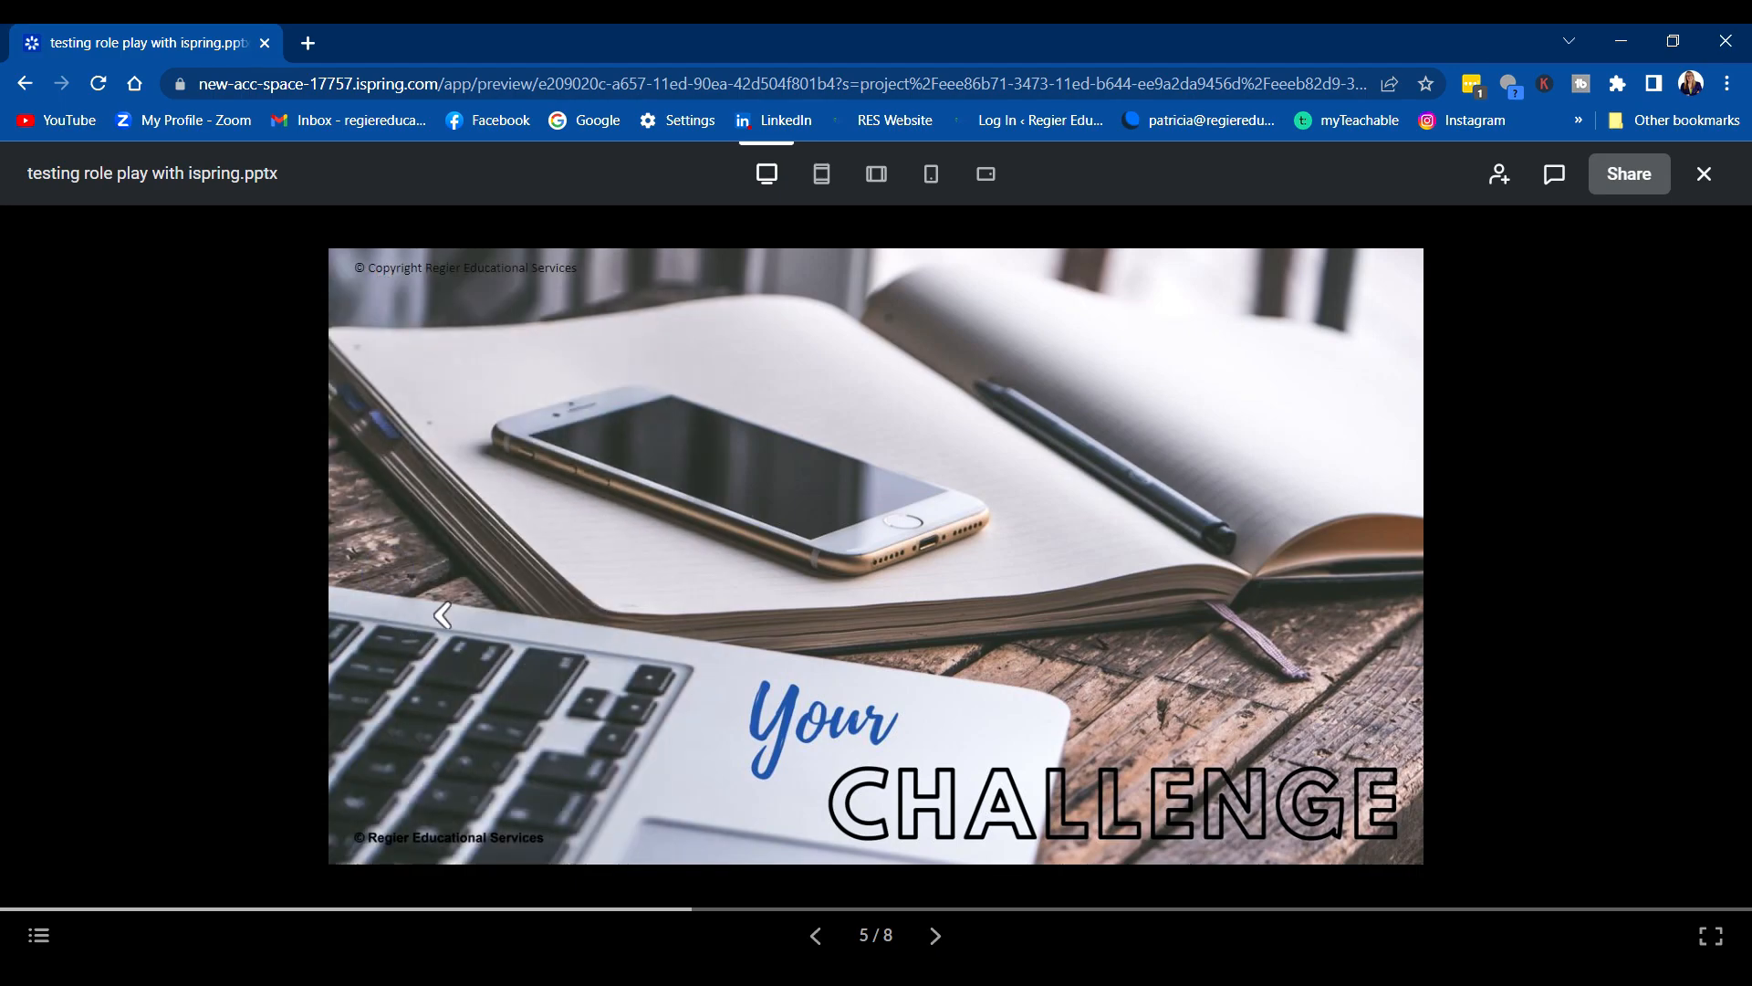
{"action": "left_click", "coordinate": [1703, 174]}
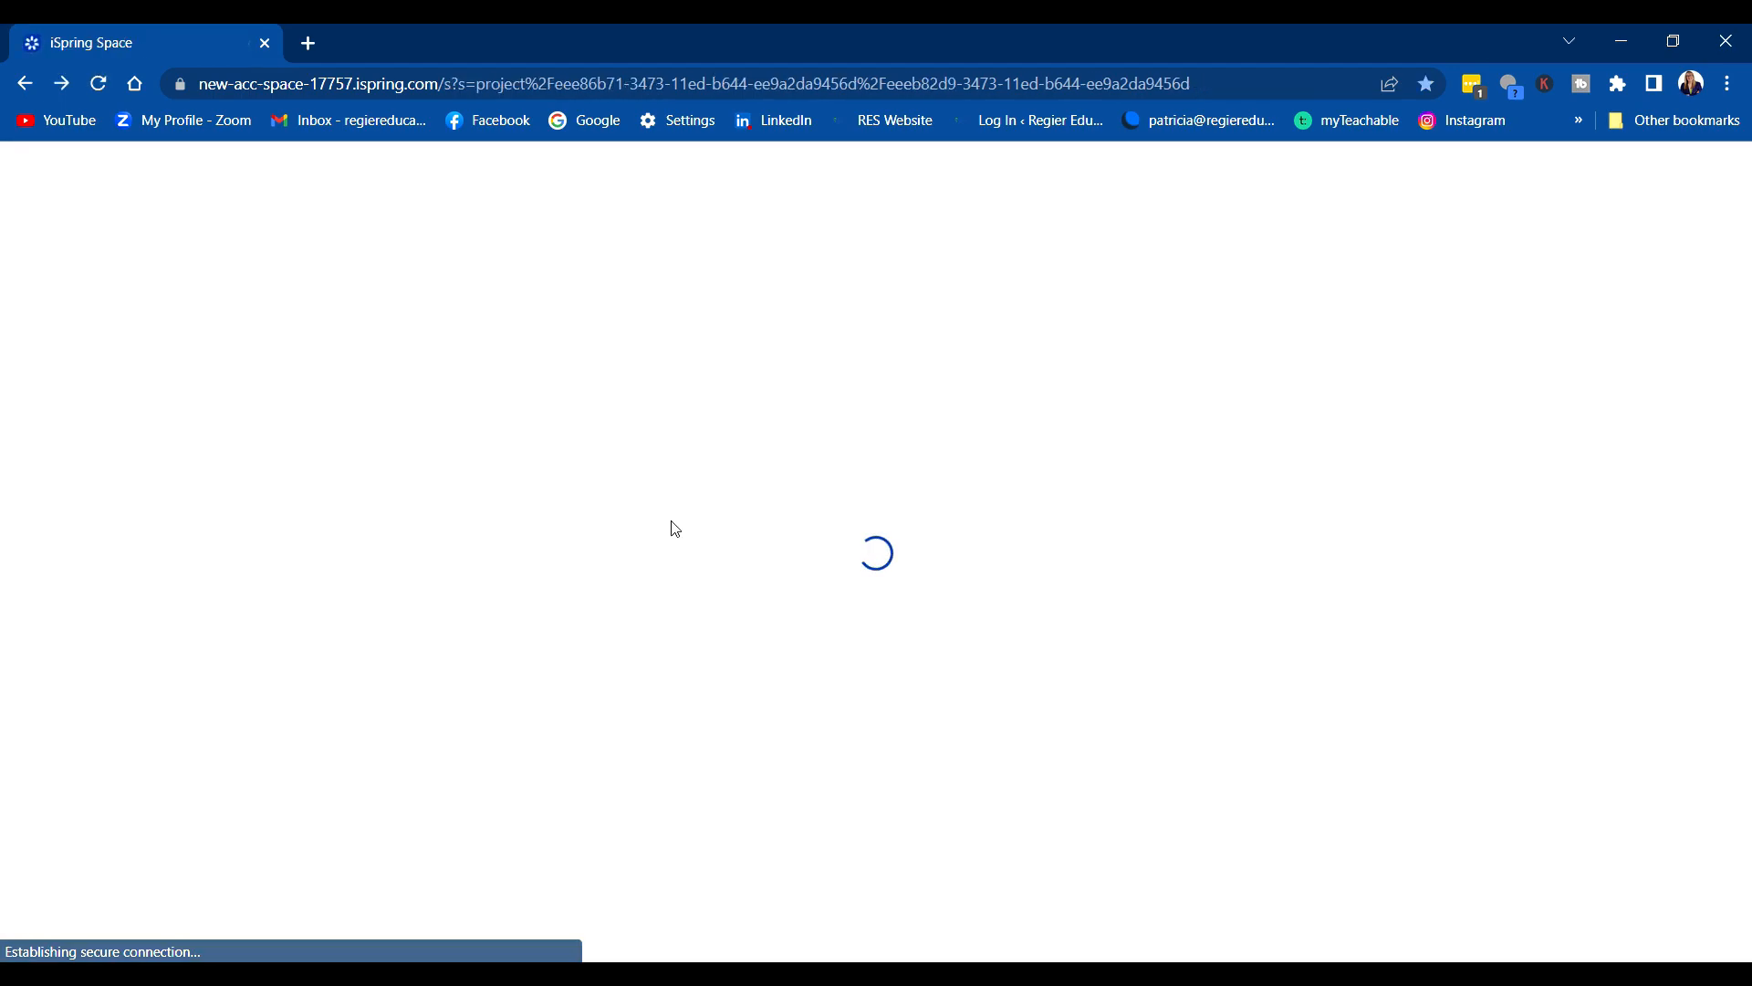